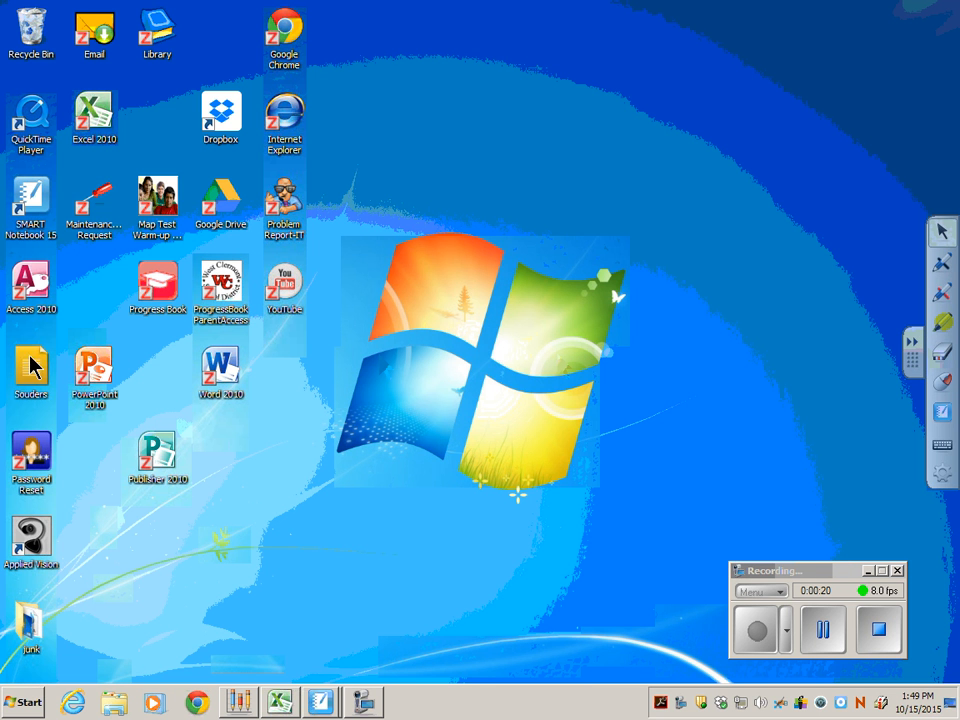
Move the floating SMART tools palette to the opposite edge of the screen and back to its original side.
{"action": "left_click_drag", "start_coordinate": [919, 370], "coordinate": [36, 381]}
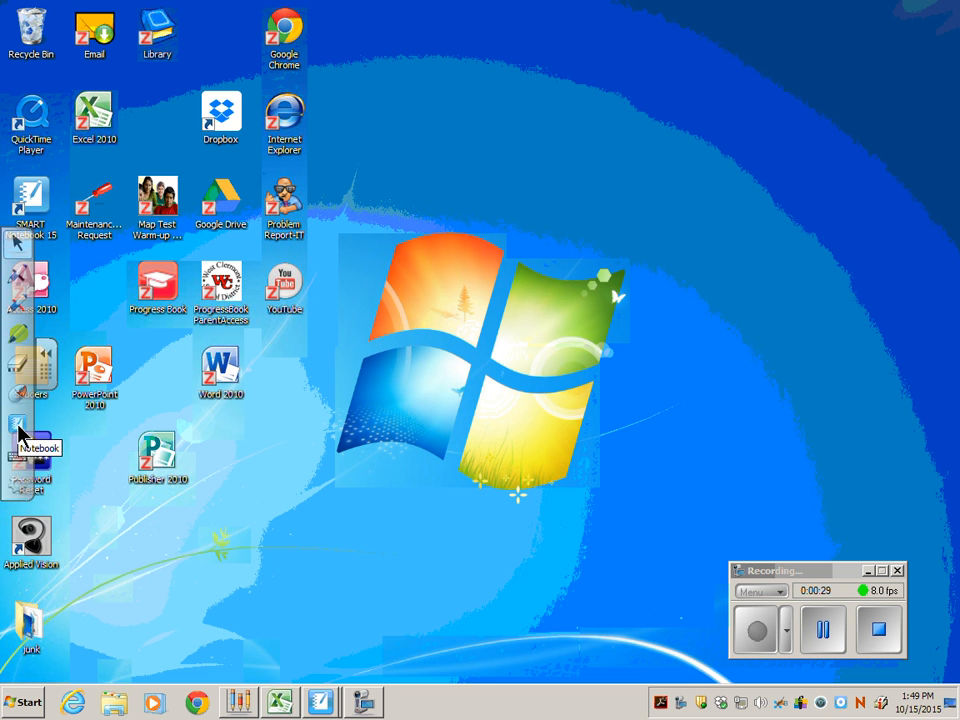
{"action": "left_click_drag", "start_coordinate": [45, 370], "coordinate": [904, 372]}
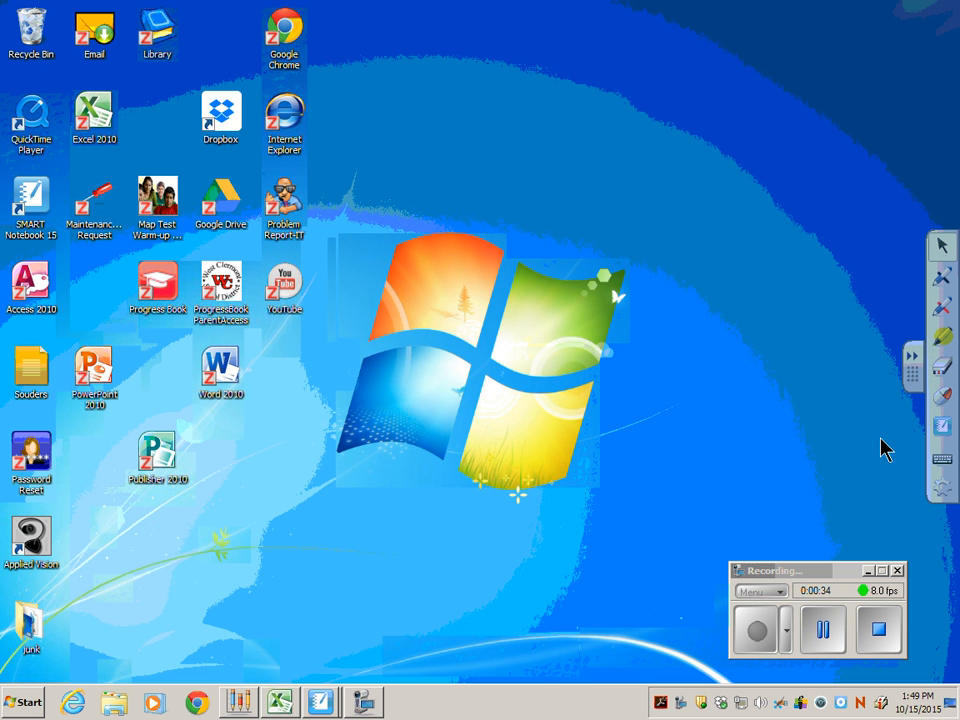
Locate SMART Notebook 15 in the SMART Technologies folder of the installed programs without launching it.
{"action": "left_click", "coordinate": [30, 706]}
{"action": "left_click", "coordinate": [71, 641]}
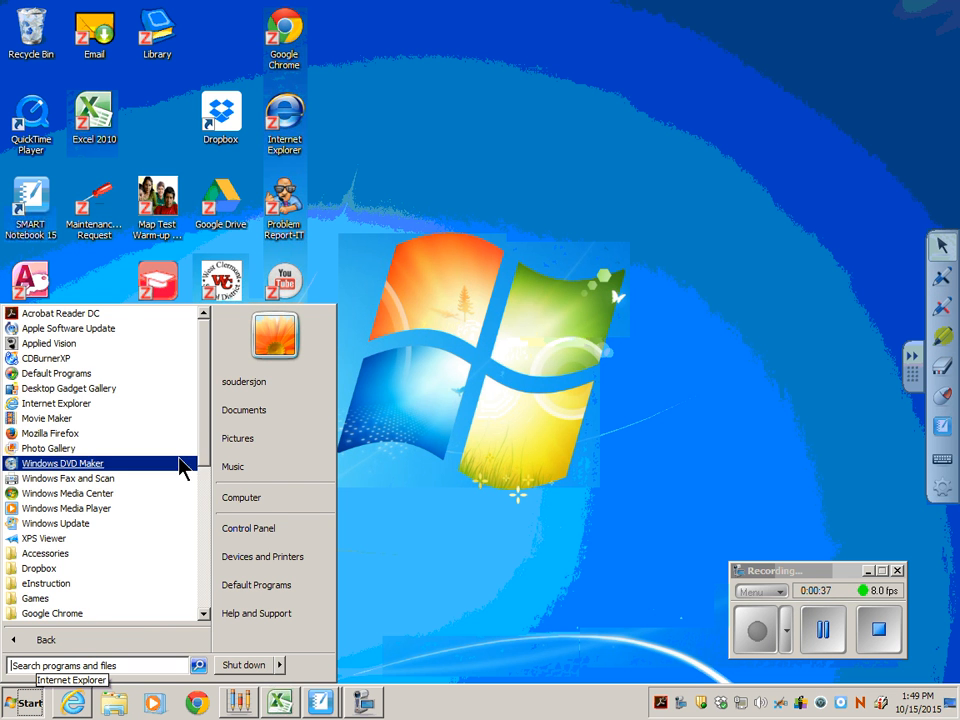
{"action": "left_click_drag", "start_coordinate": [203, 439], "coordinate": [199, 574]}
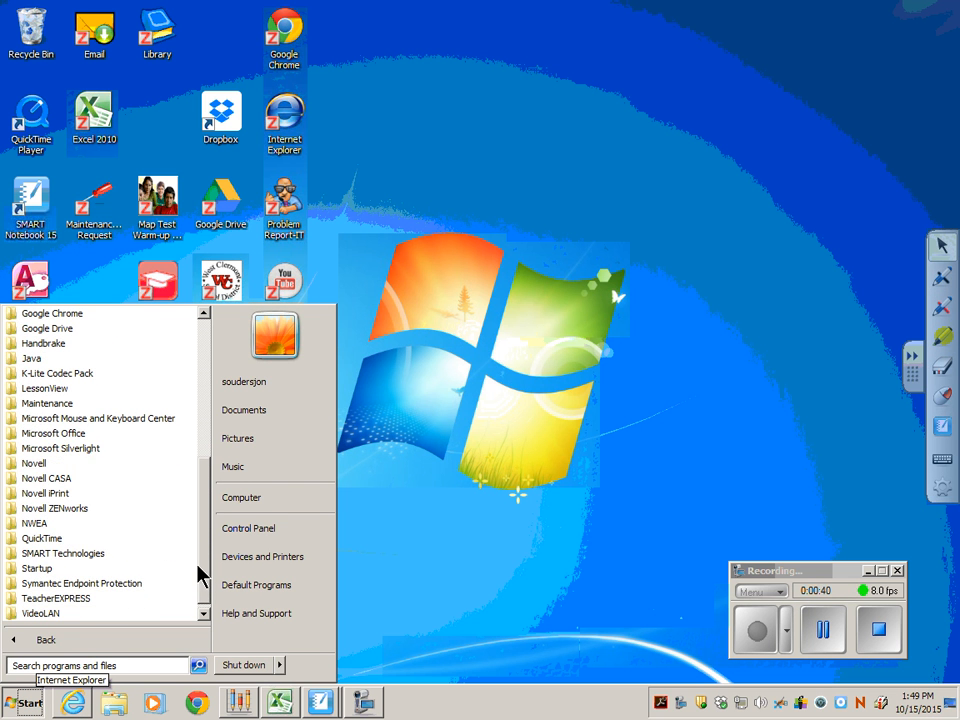
{"action": "left_click", "coordinate": [93, 560]}
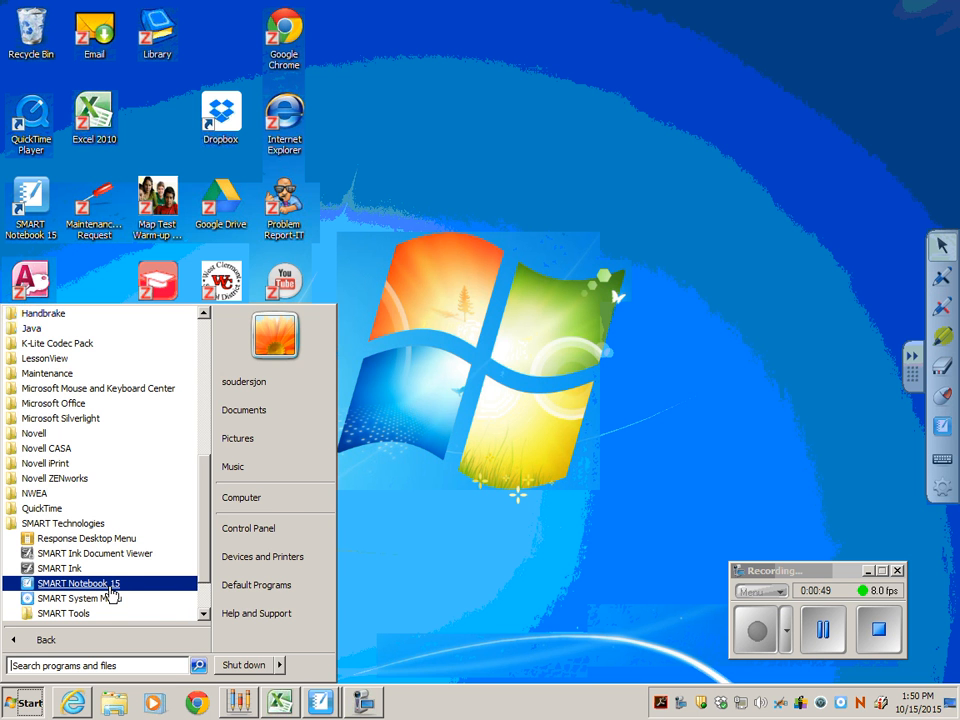
{"action": "left_click", "coordinate": [392, 585]}
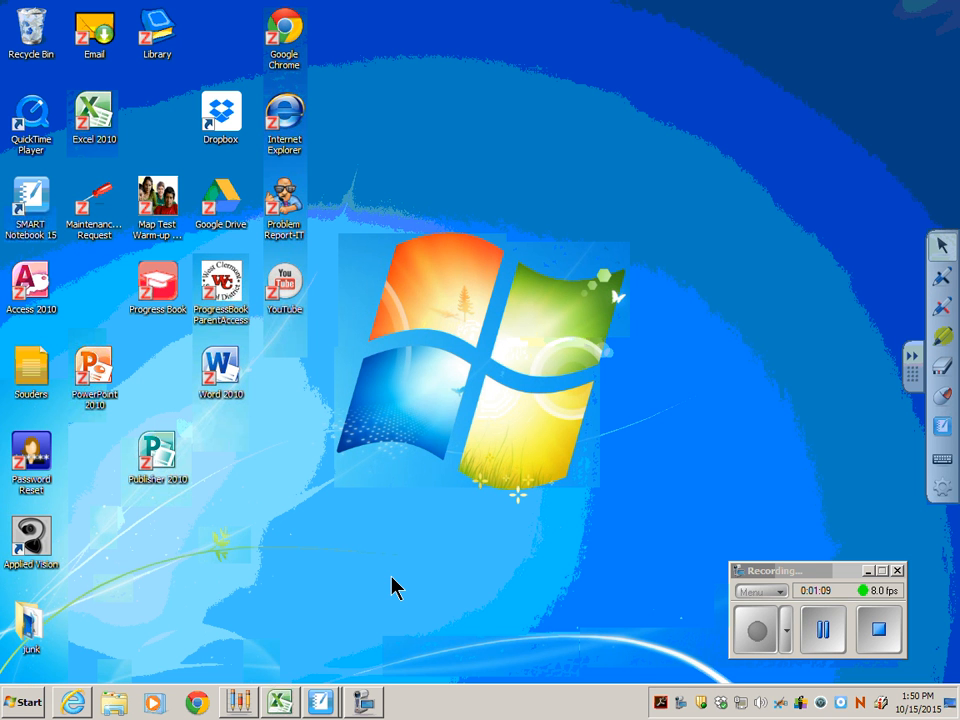
Switch to the untitled SMART Notebook file and insert an assessment title page titled "class".
{"action": "mouse_move", "coordinate": [330, 708]}
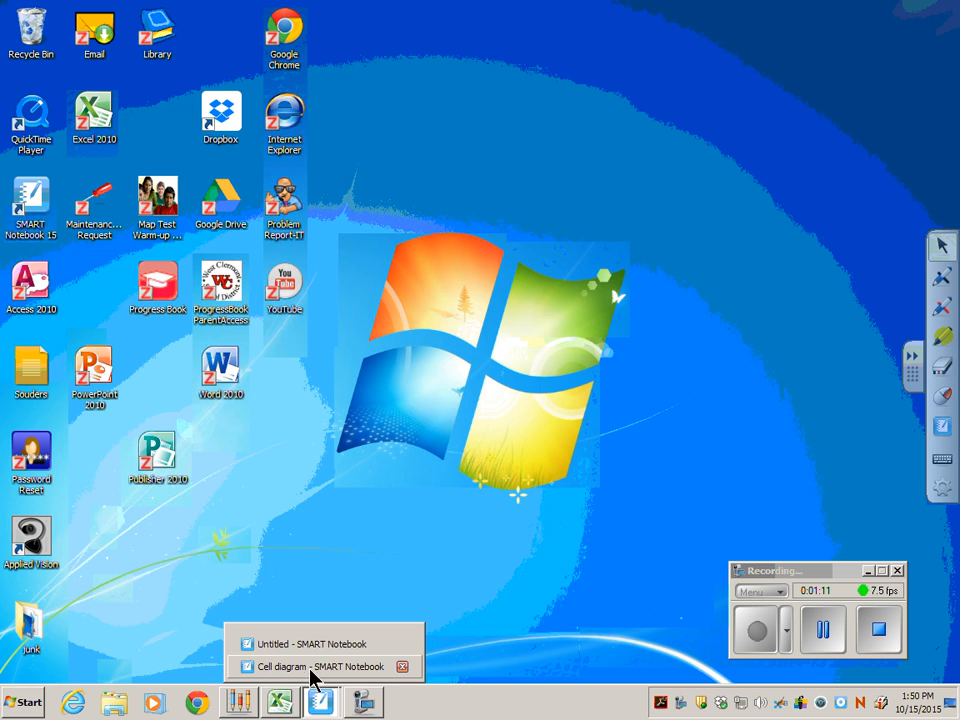
{"action": "left_click", "coordinate": [322, 642]}
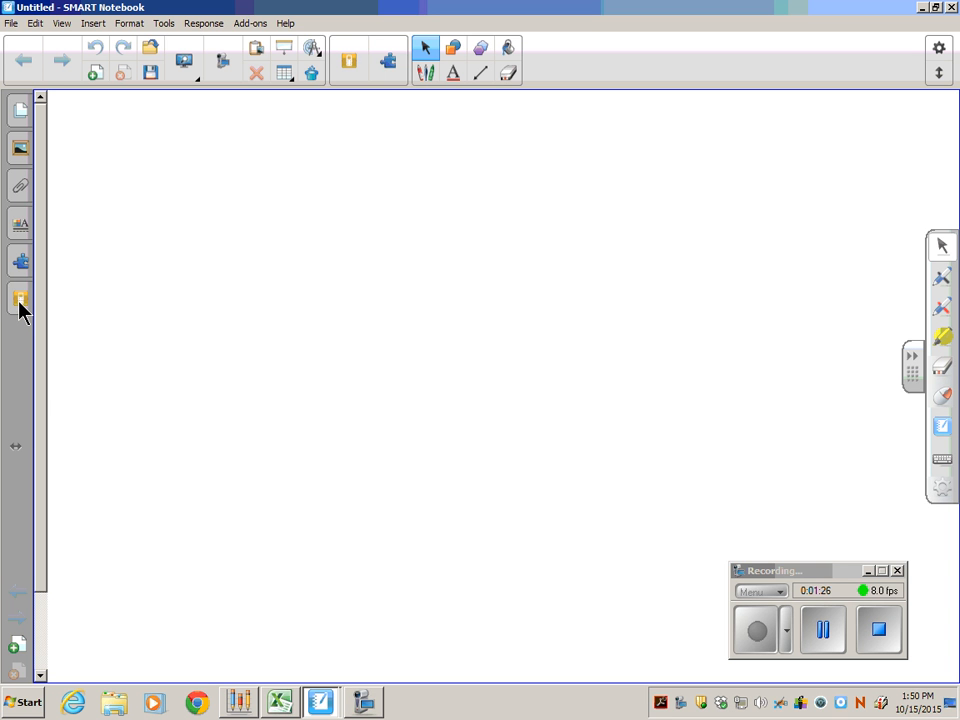
{"action": "left_click", "coordinate": [206, 24]}
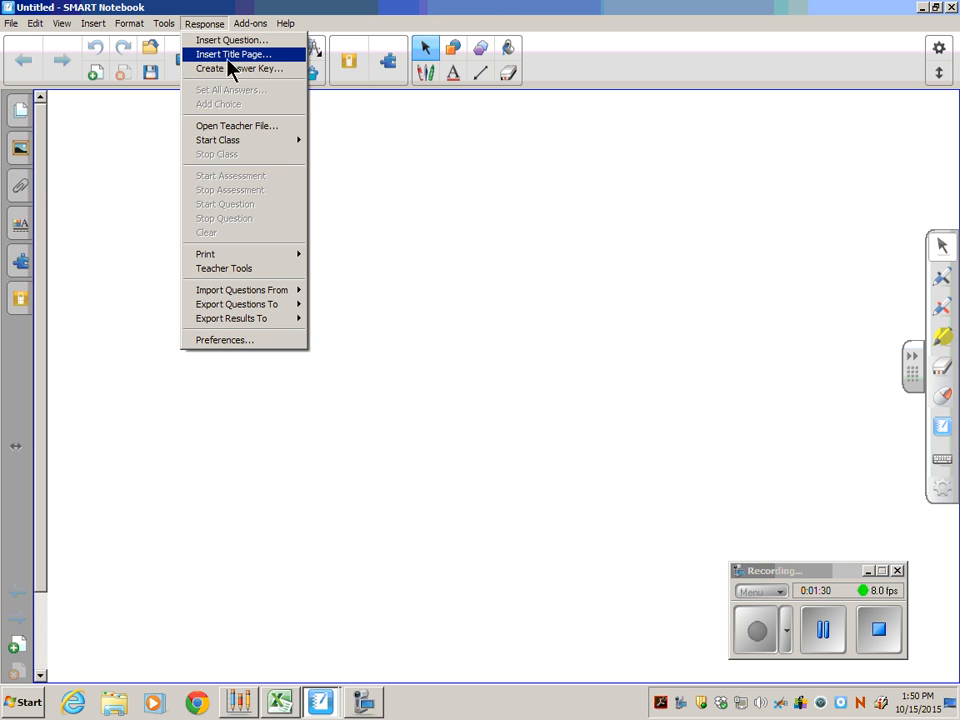
{"action": "left_click", "coordinate": [237, 55]}
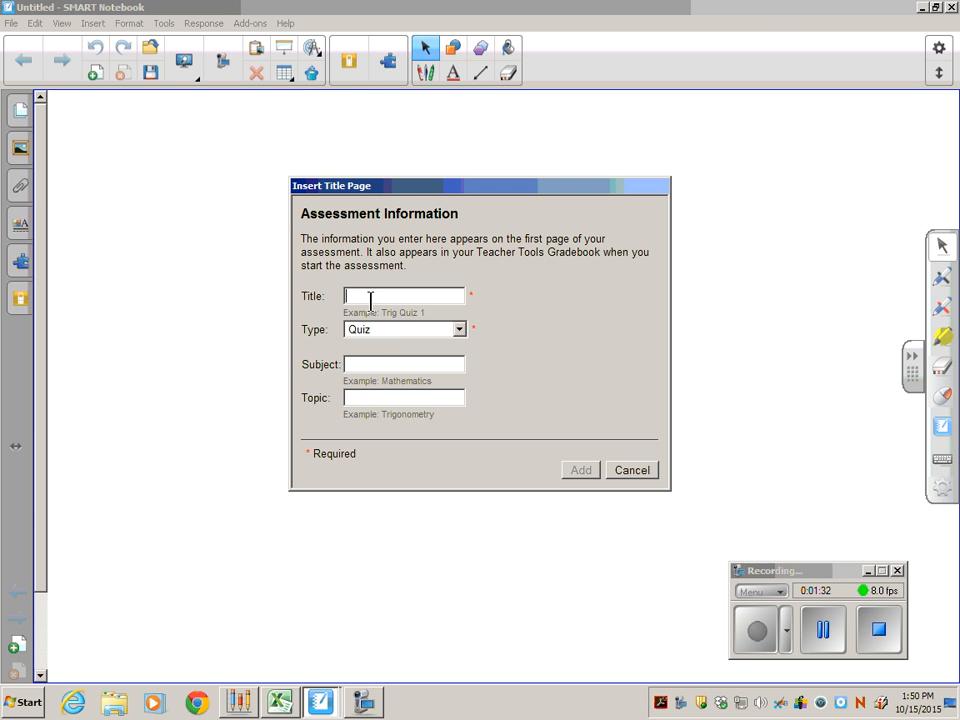
{"action": "type", "text": "class"}
{"action": "left_click", "coordinate": [579, 471]}
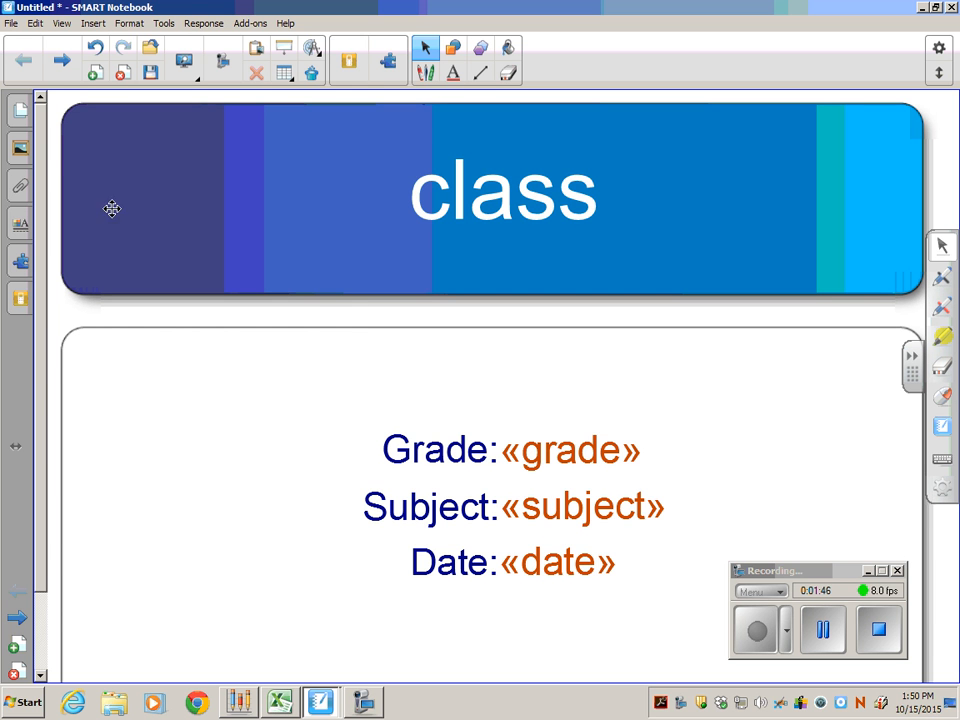
Show the page thumbnails and begin inserting a Multiple choice question.
{"action": "left_click", "coordinate": [22, 118]}
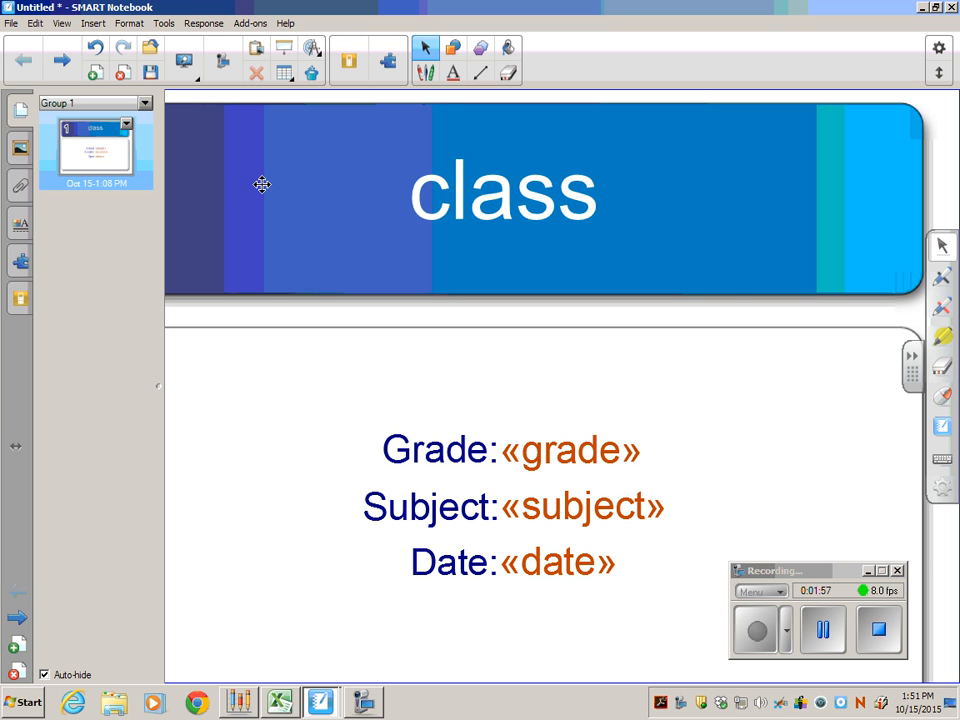
{"action": "left_click", "coordinate": [205, 24]}
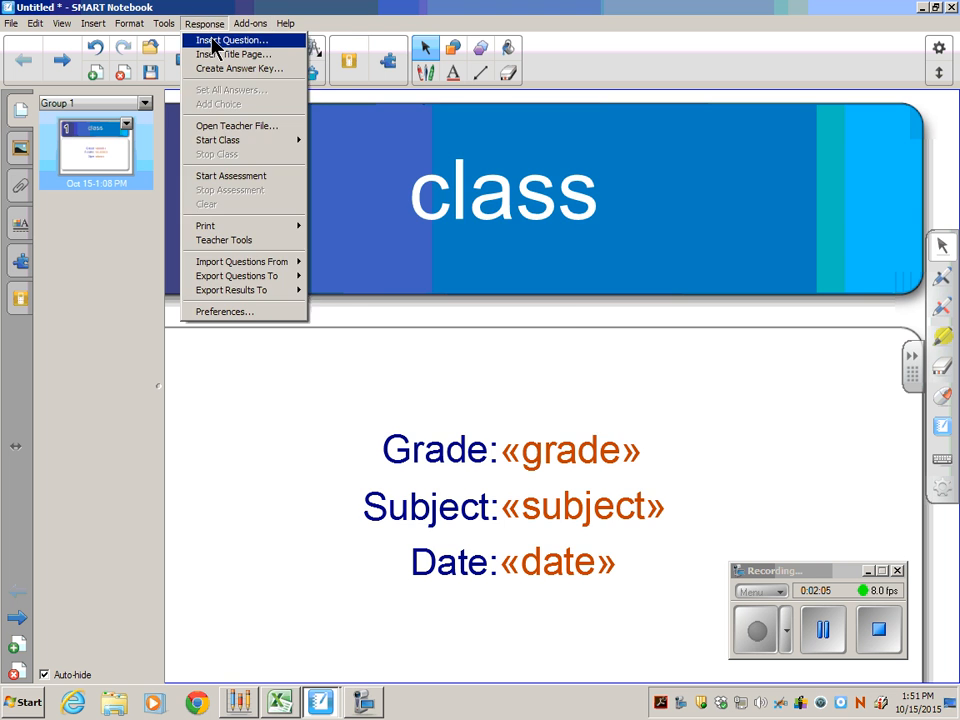
{"action": "left_click", "coordinate": [212, 40]}
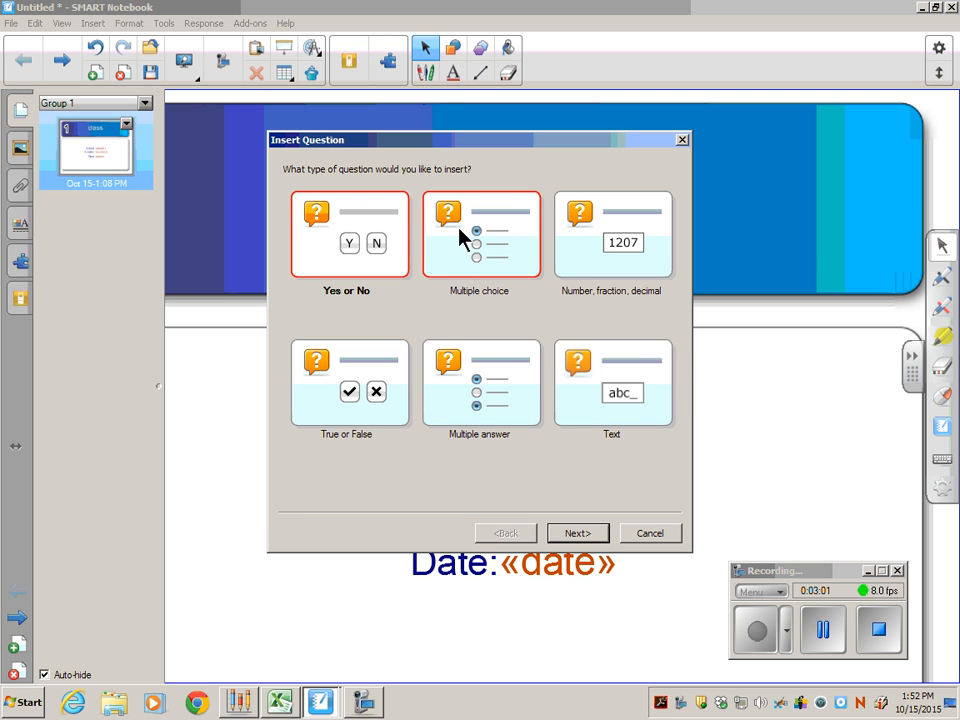
{"action": "left_click", "coordinate": [486, 241]}
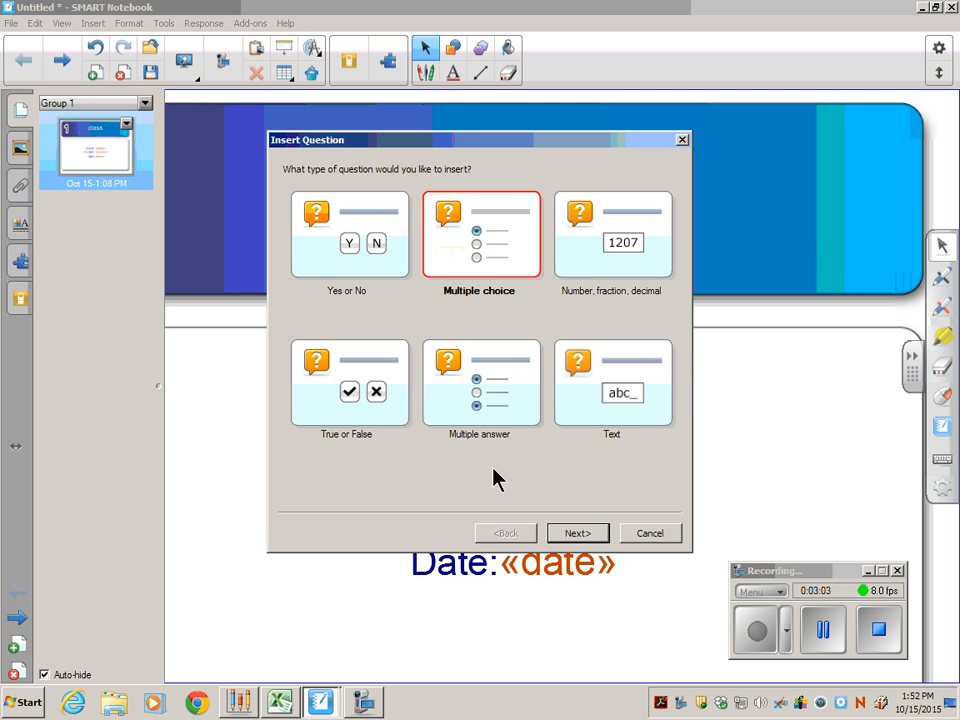
{"action": "left_click", "coordinate": [580, 535]}
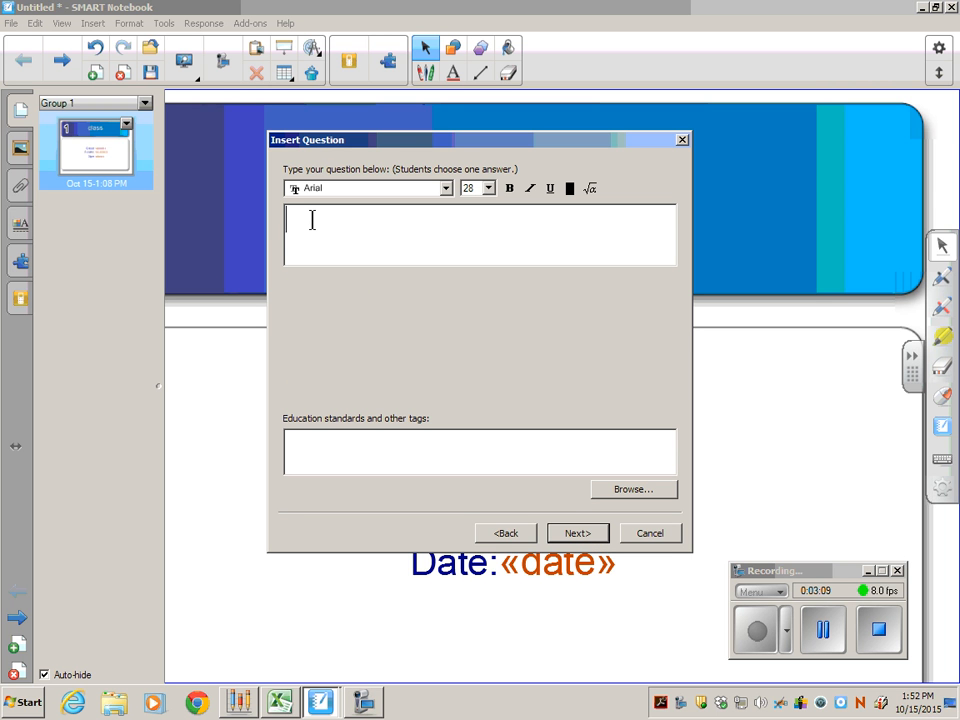
Enter "What is th e capital of Ohio?" as the question text and continue to the answer choices.
{"action": "type", "text": "What is"}
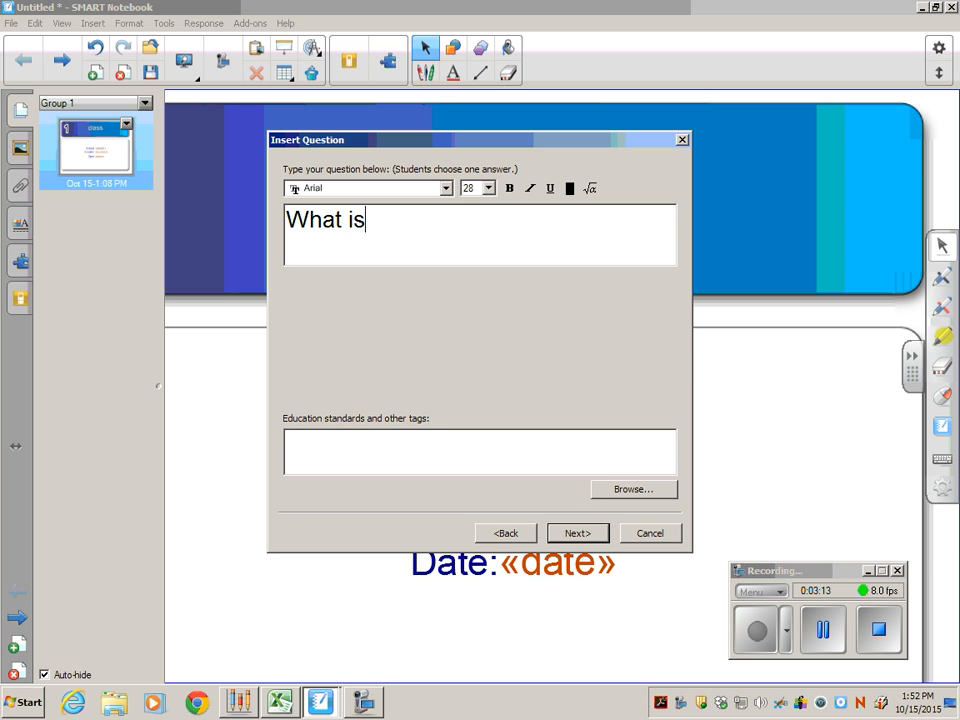
{"action": "type", "text": " th e c"}
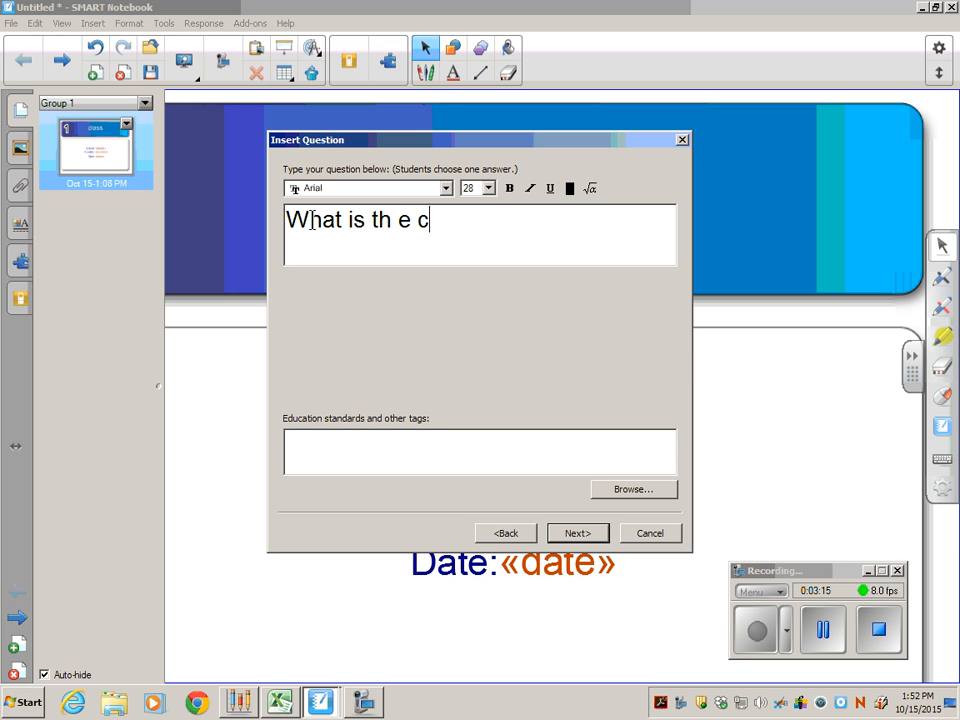
{"action": "type", "text": "apital "}
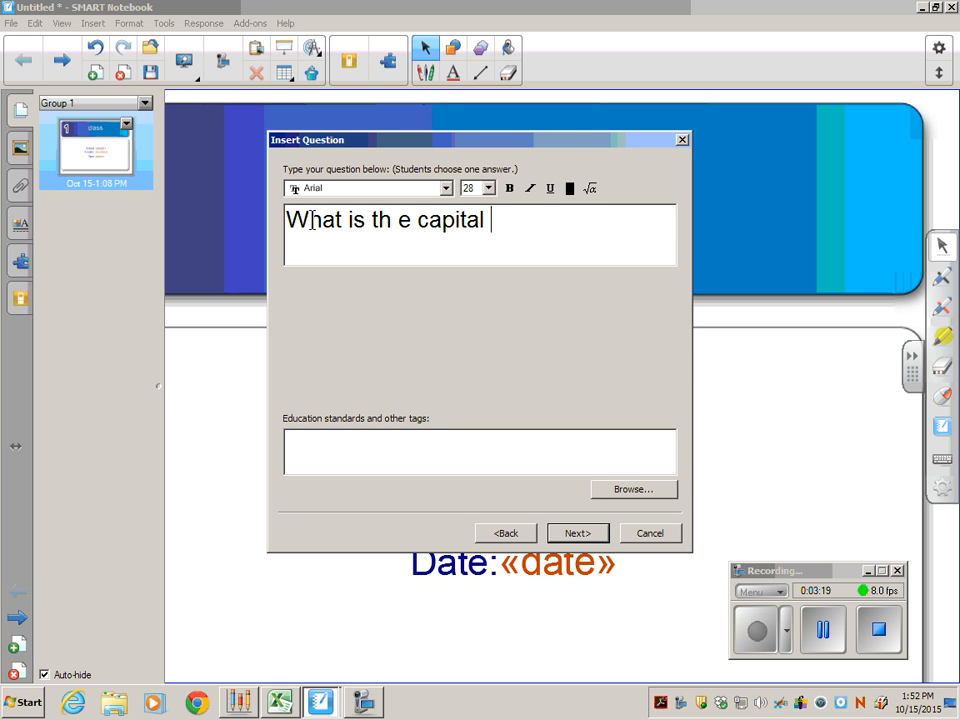
{"action": "type", "text": "of Ohi"}
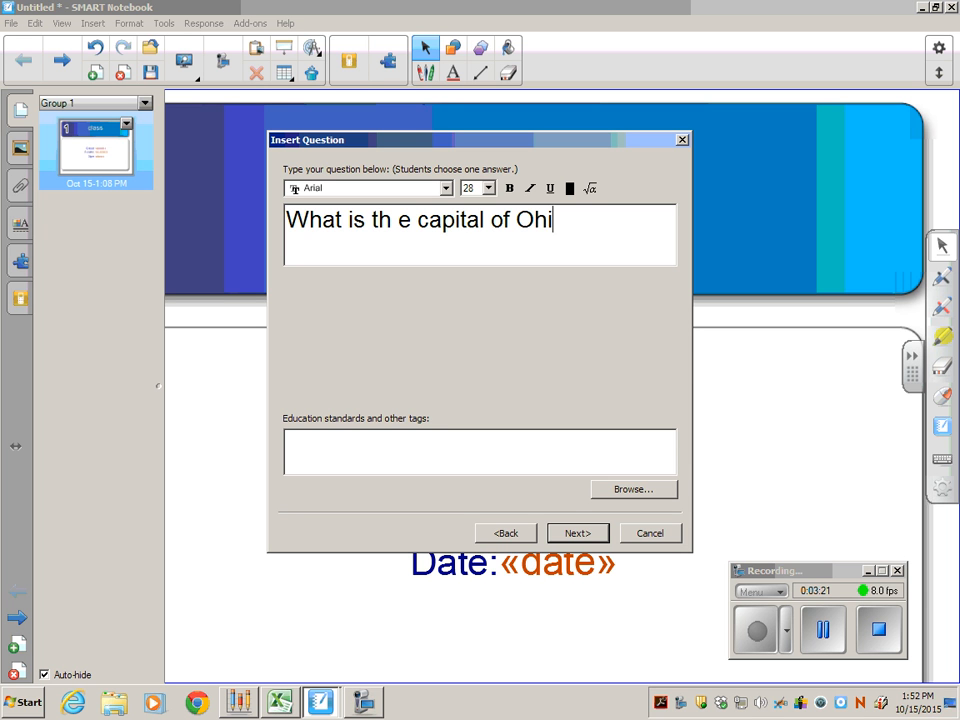
{"action": "type", "text": "o?"}
{"action": "left_click", "coordinate": [577, 533]}
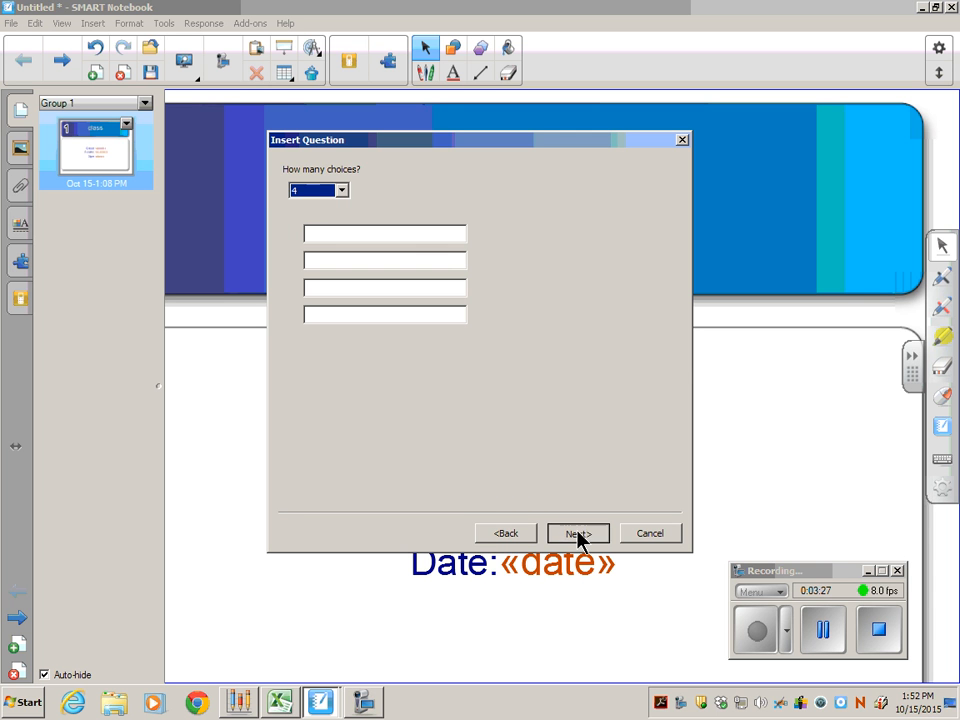
Try 10 answer choices for the question and set the count back to 4.
{"action": "left_click", "coordinate": [342, 192]}
{"action": "left_click", "coordinate": [333, 291]}
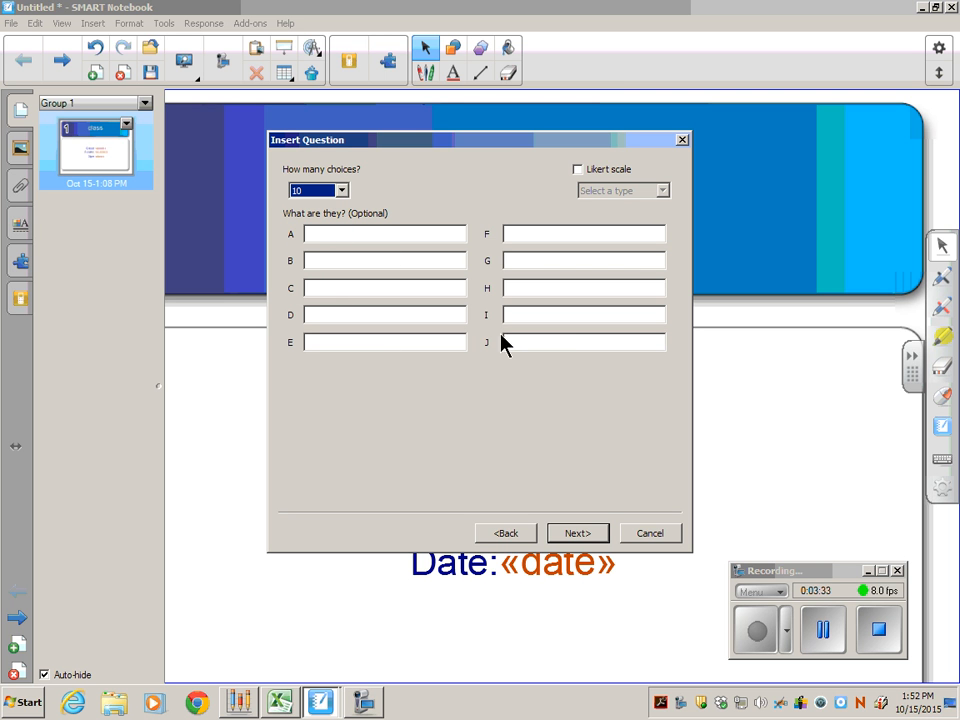
{"action": "left_click", "coordinate": [341, 190]}
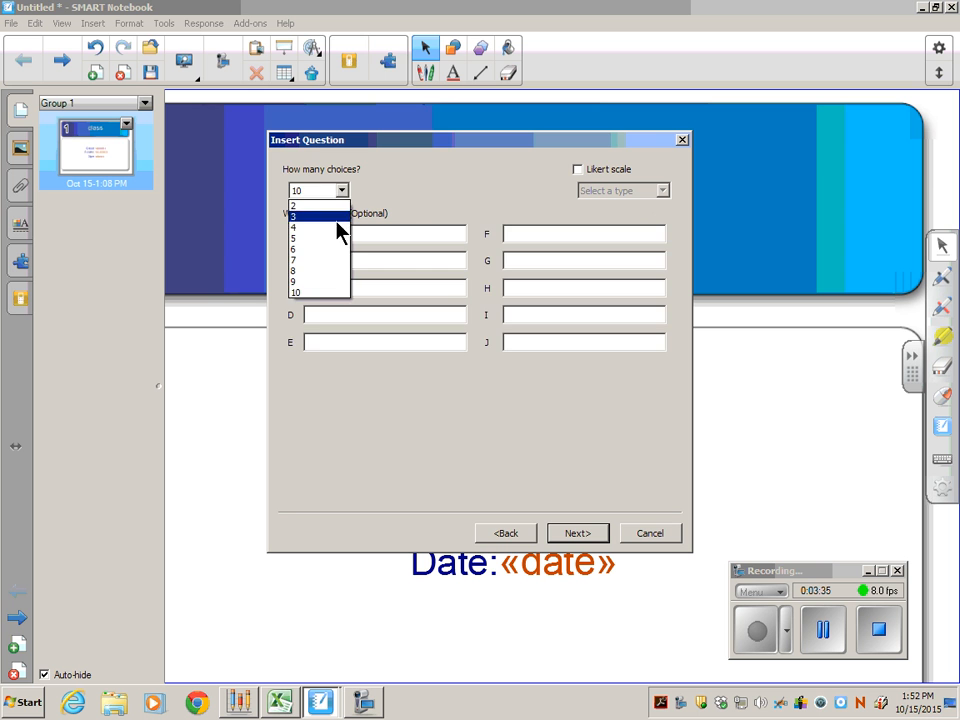
{"action": "left_click", "coordinate": [338, 216]}
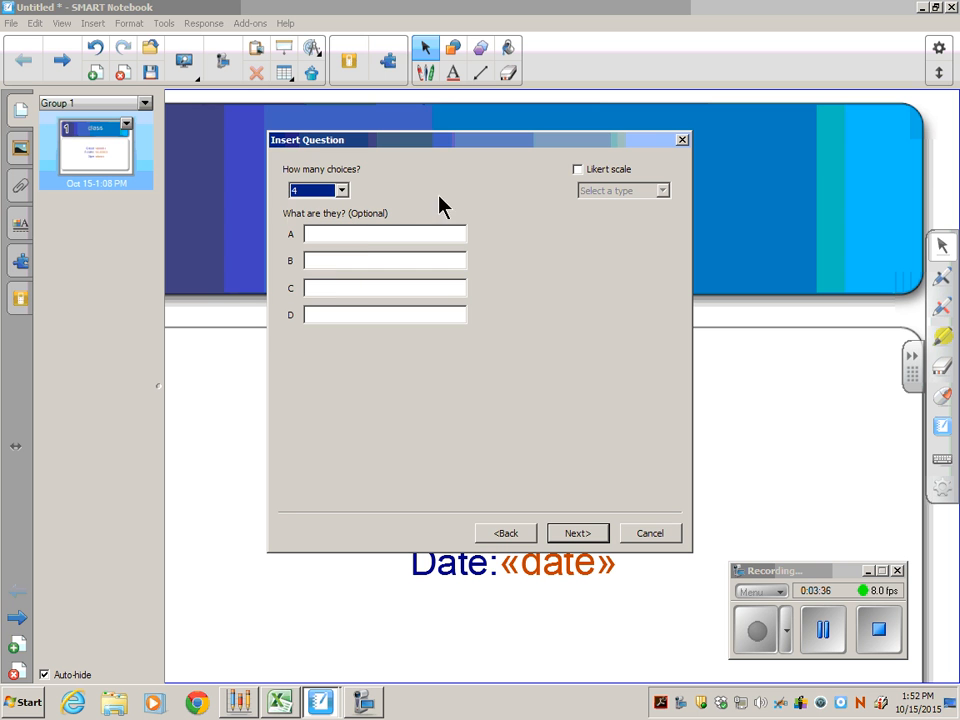
Try the Likert scale types Agreement, Frequency and Importance for the choices, and turn the Likert scale off again.
{"action": "left_click", "coordinate": [578, 172]}
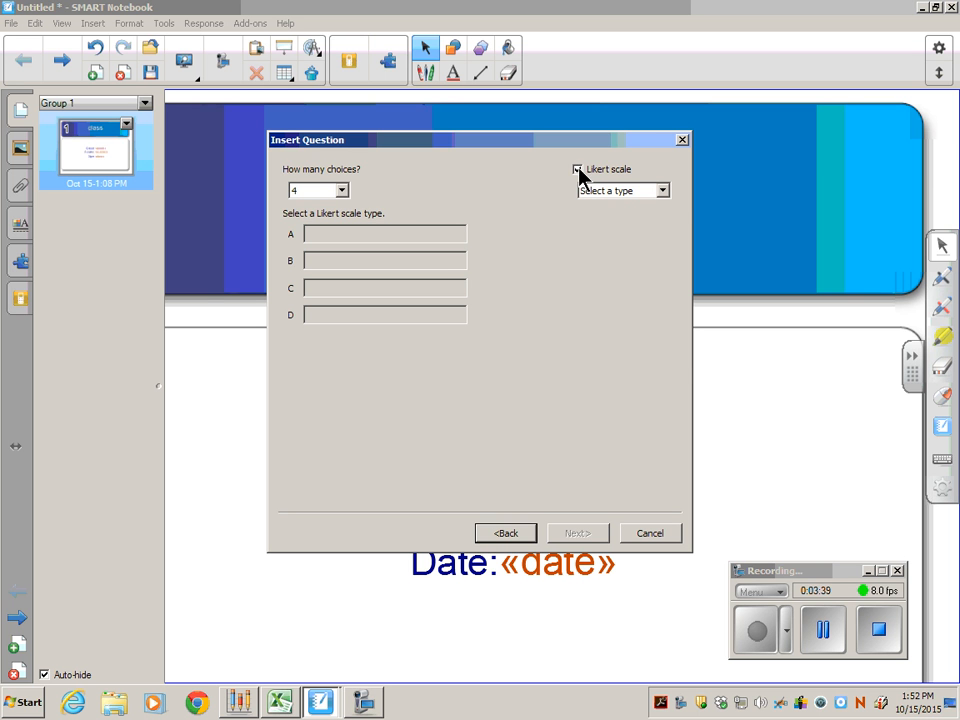
{"action": "left_click", "coordinate": [663, 191]}
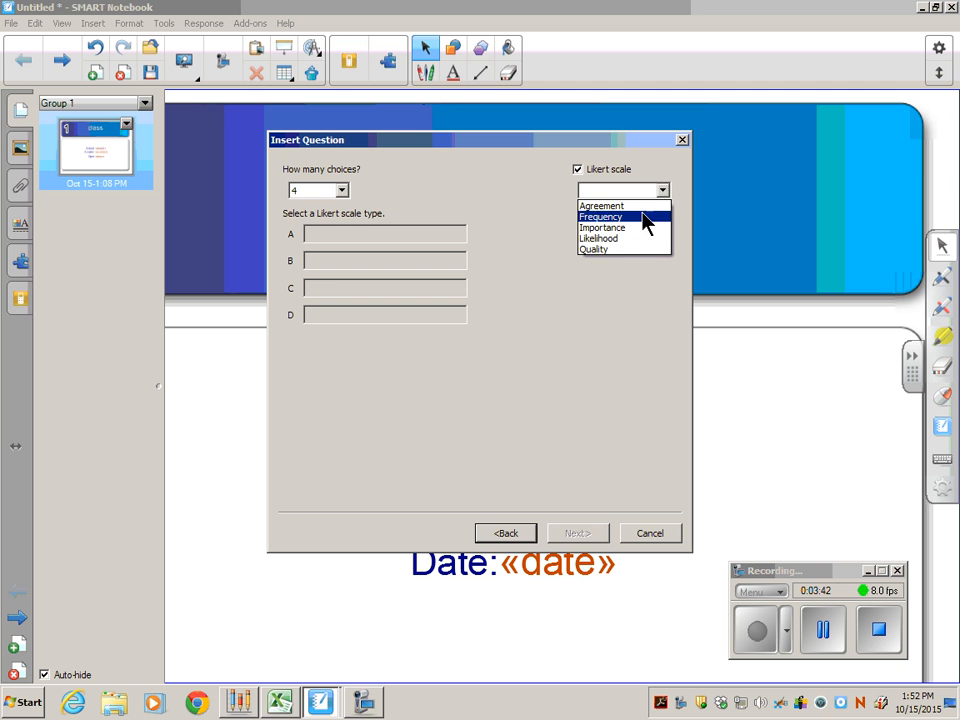
{"action": "left_click", "coordinate": [650, 206]}
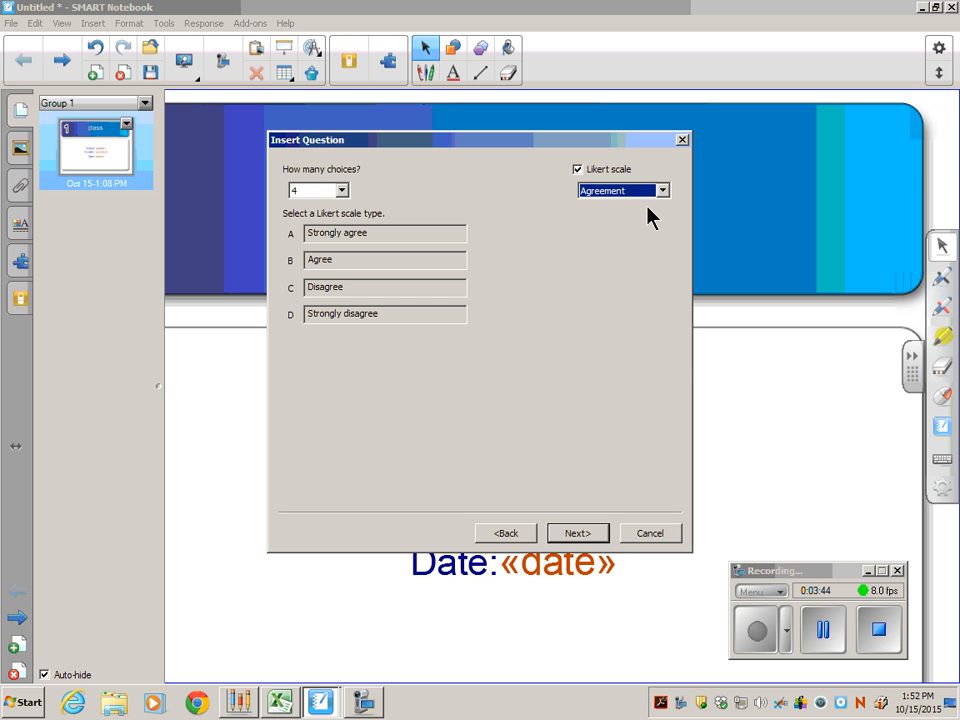
{"action": "left_click", "coordinate": [663, 191]}
{"action": "left_click", "coordinate": [656, 218]}
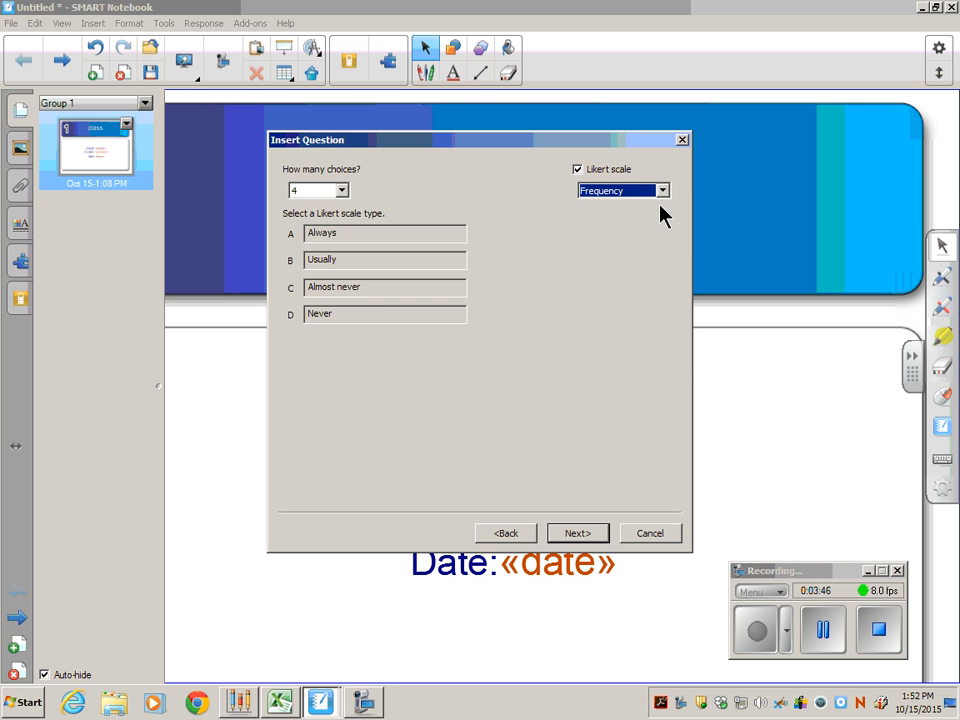
{"action": "left_click", "coordinate": [663, 191]}
{"action": "left_click", "coordinate": [658, 228]}
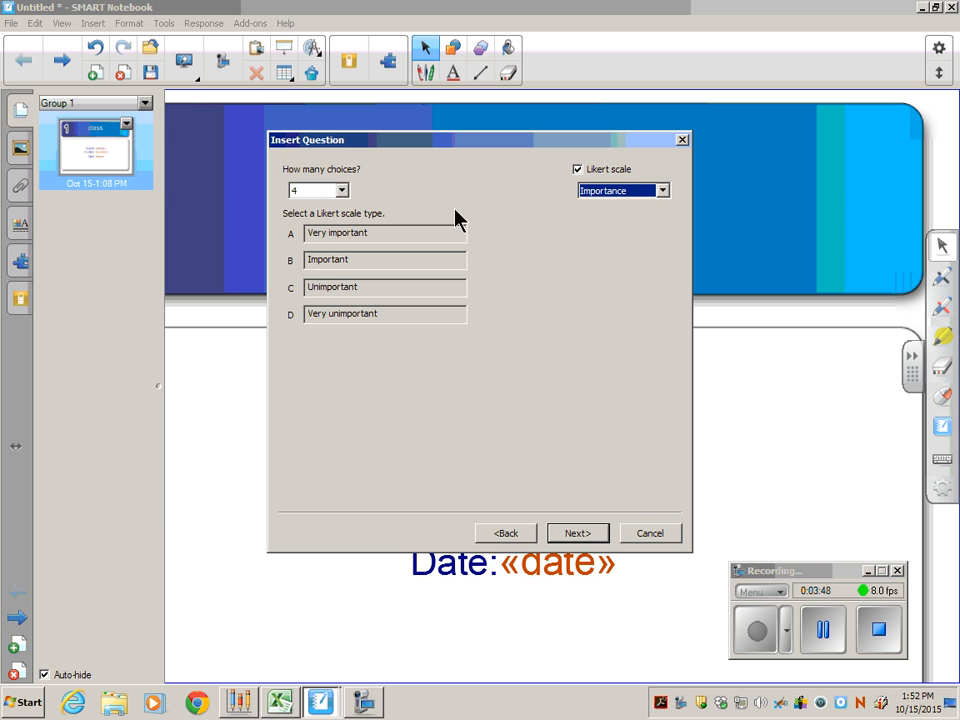
{"action": "left_click", "coordinate": [663, 191]}
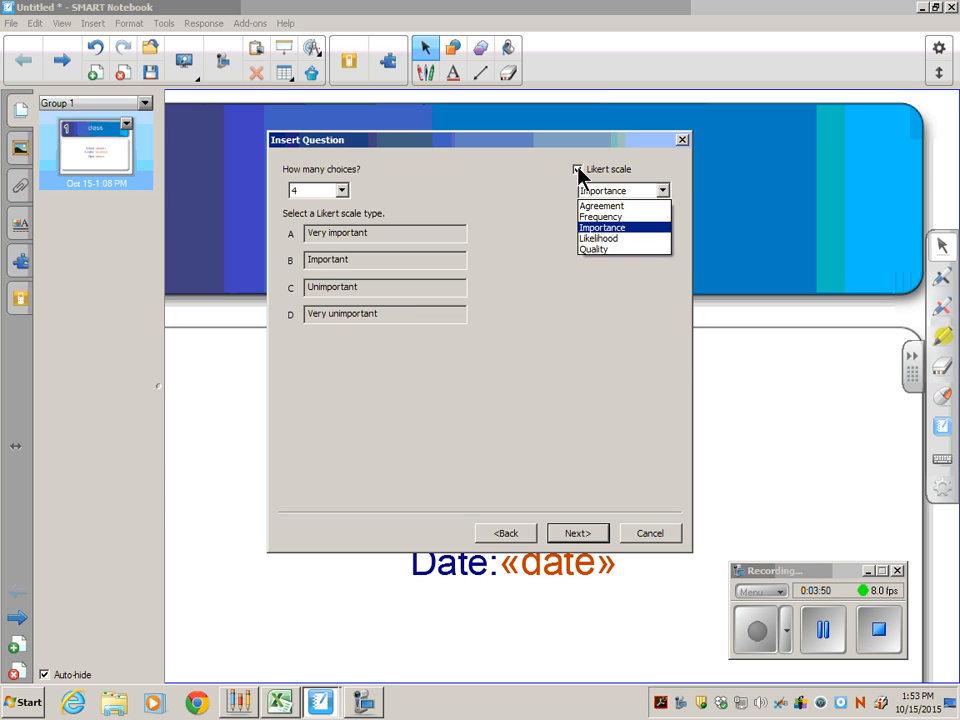
{"action": "left_click", "coordinate": [578, 172]}
{"action": "left_click", "coordinate": [577, 172]}
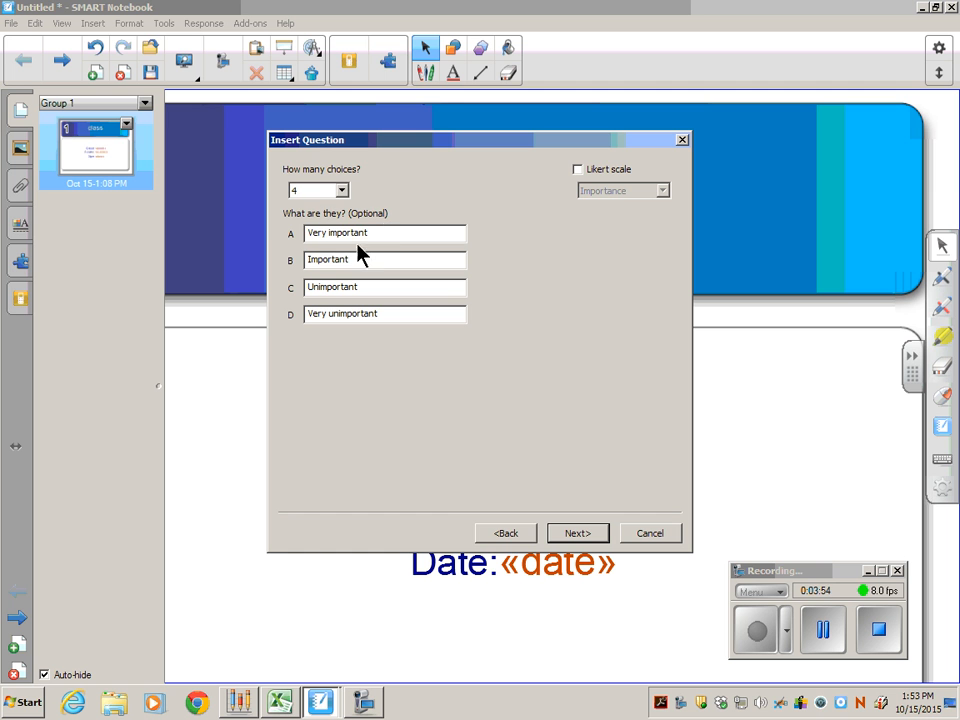
Replace the text of answer choice A with "Wilmington".
{"action": "left_click_drag", "start_coordinate": [377, 234], "coordinate": [225, 236]}
{"action": "left_click", "coordinate": [507, 532]}
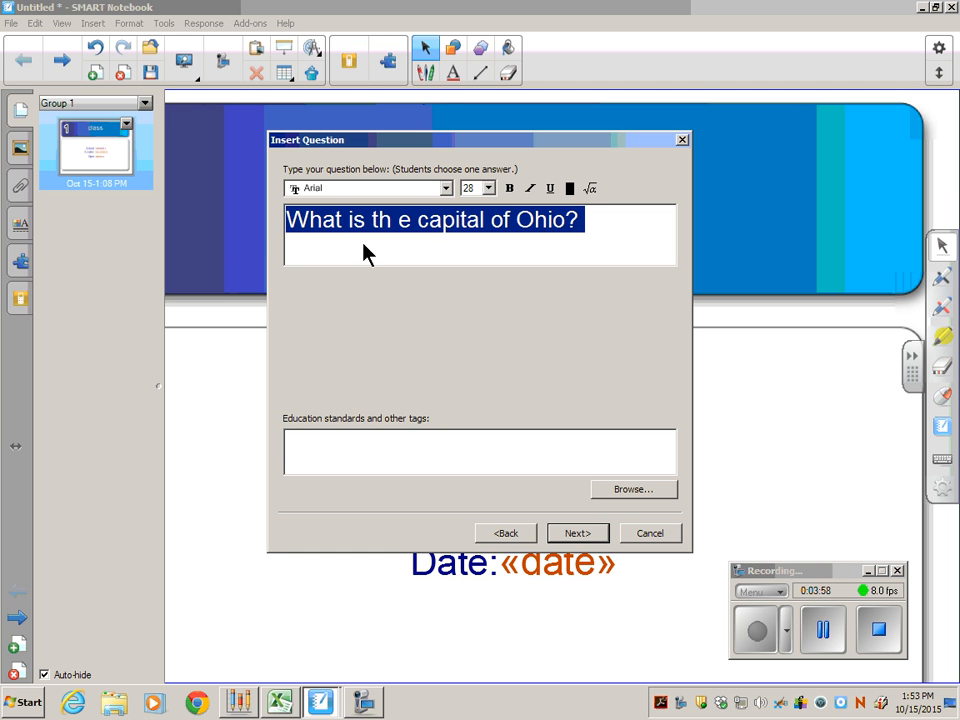
{"action": "left_click", "coordinate": [588, 535]}
{"action": "left_click_drag", "start_coordinate": [386, 236], "coordinate": [277, 243]}
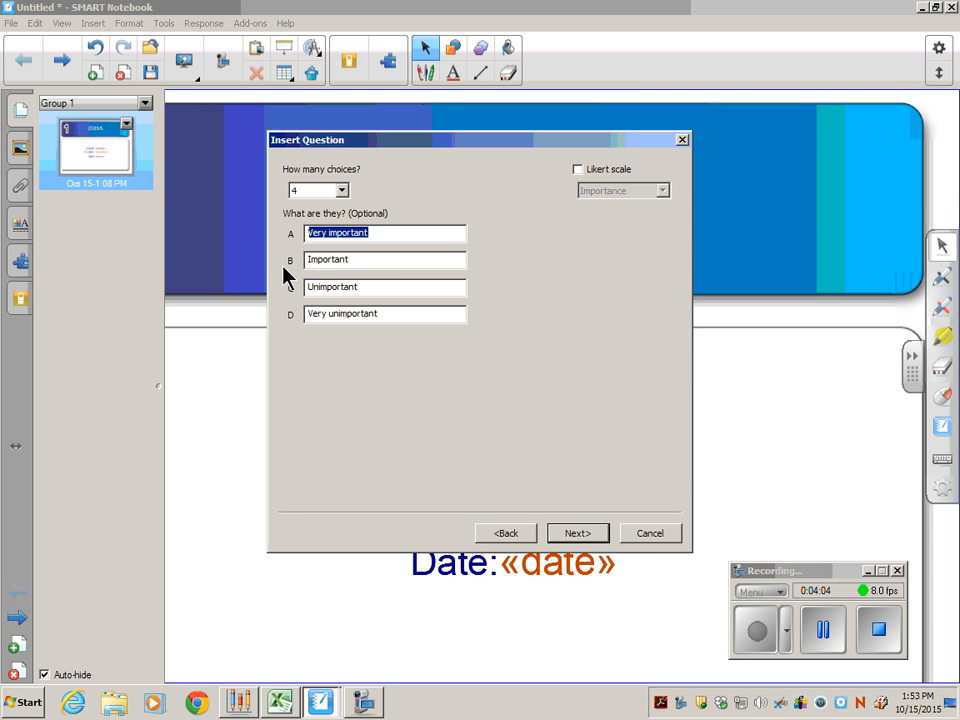
{"action": "type", "text": "Wi"}
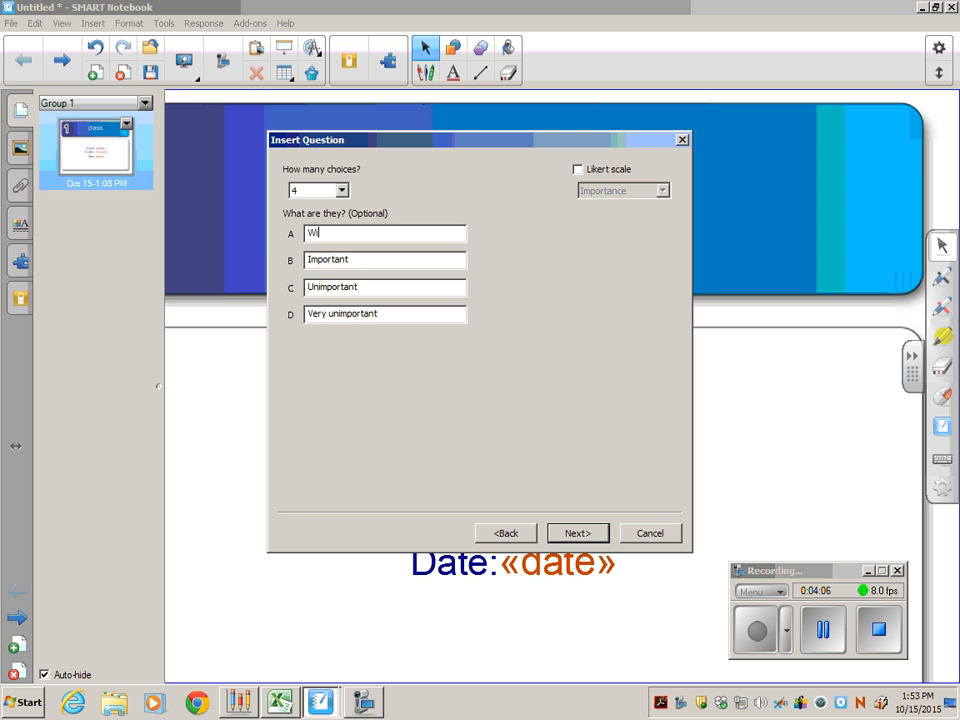
{"action": "type", "text": "lmington"}
{"action": "left_click", "coordinate": [823, 630]}
{"action": "left_click", "coordinate": [757, 630]}
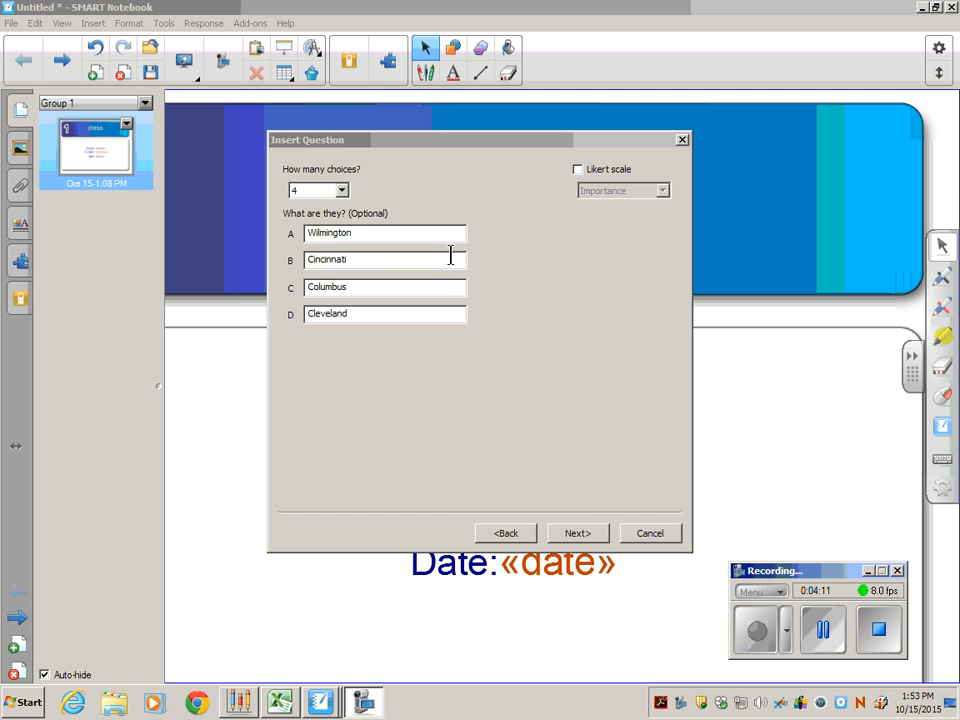
Continue past the answer choices, mark C. Columbus as the correct answer and finish inserting the question.
{"action": "left_click", "coordinate": [578, 533]}
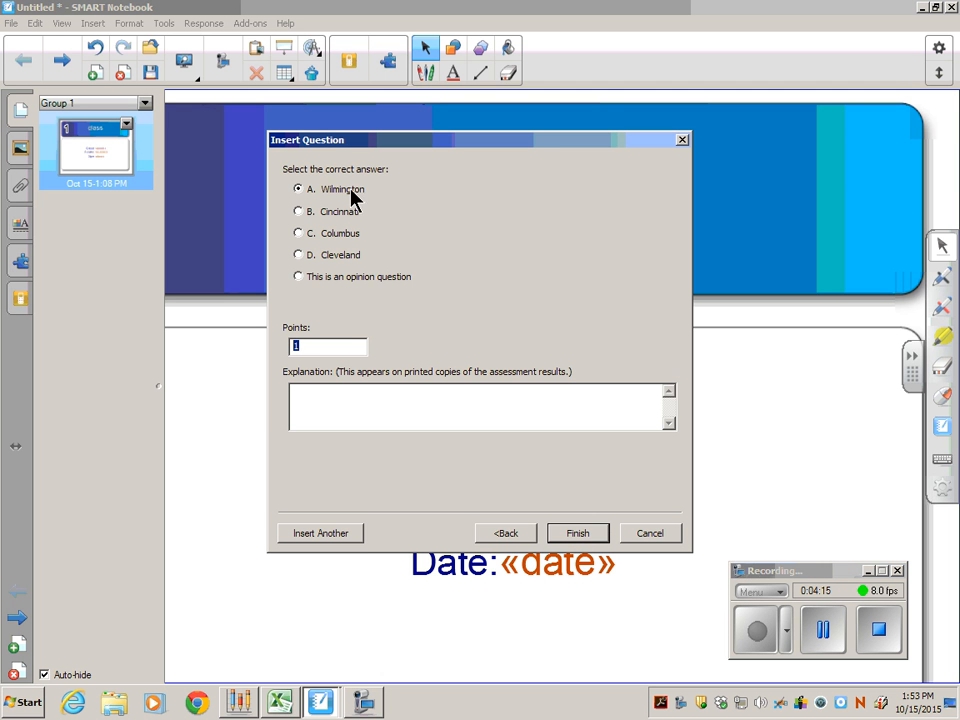
{"action": "left_click", "coordinate": [298, 233]}
{"action": "left_click", "coordinate": [580, 536]}
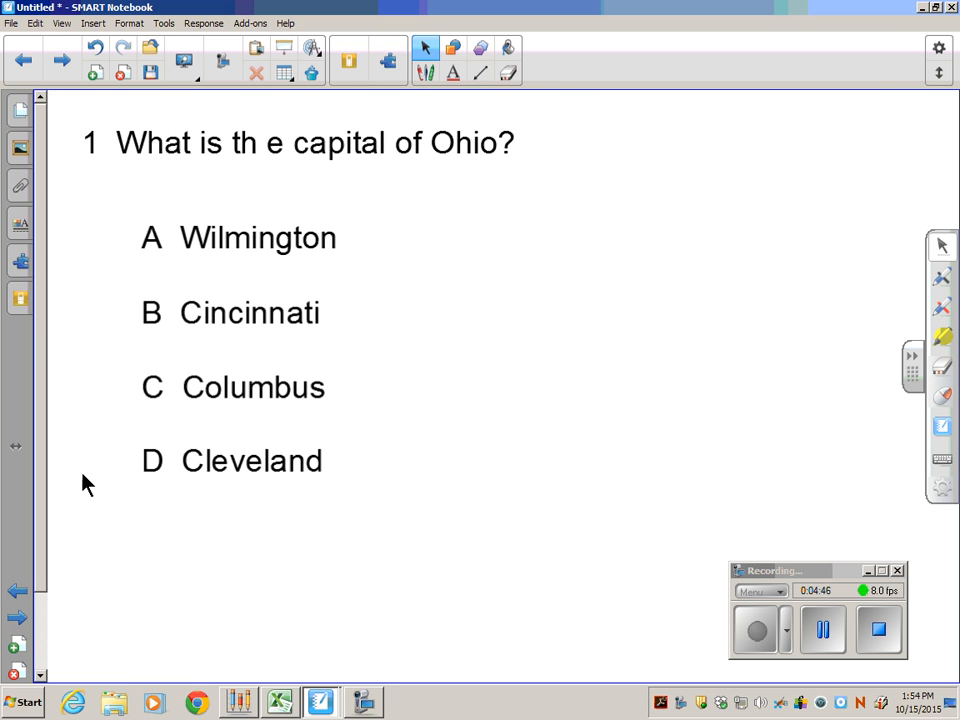
Review the page thumbnails, then examine the question's response properties with its answer key, its progress and its next steps.
{"action": "left_click", "coordinate": [24, 110]}
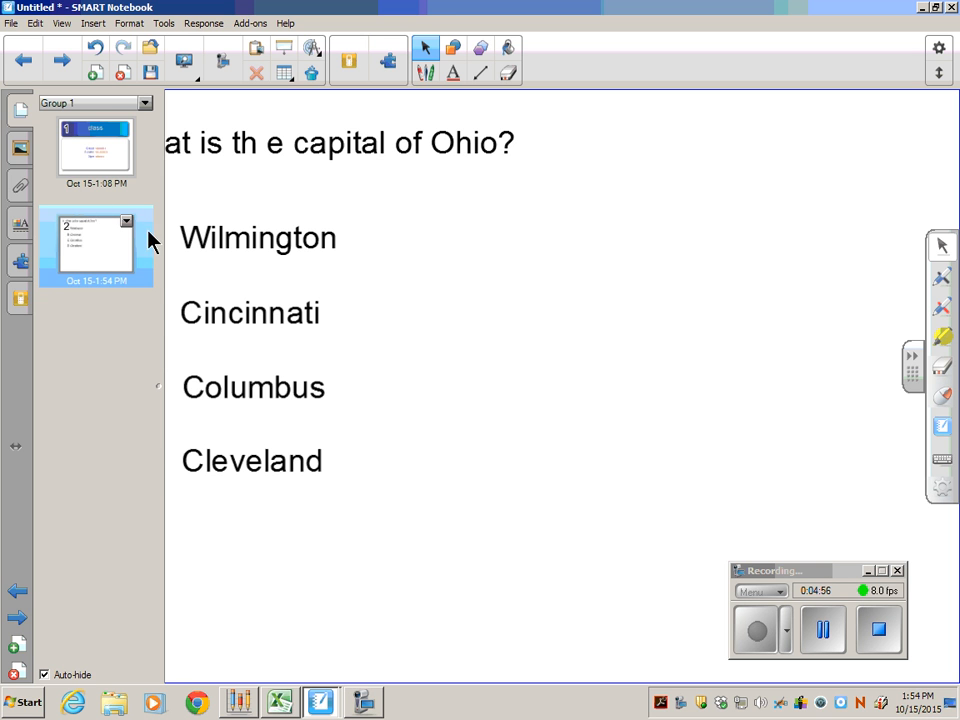
{"action": "left_click", "coordinate": [466, 273]}
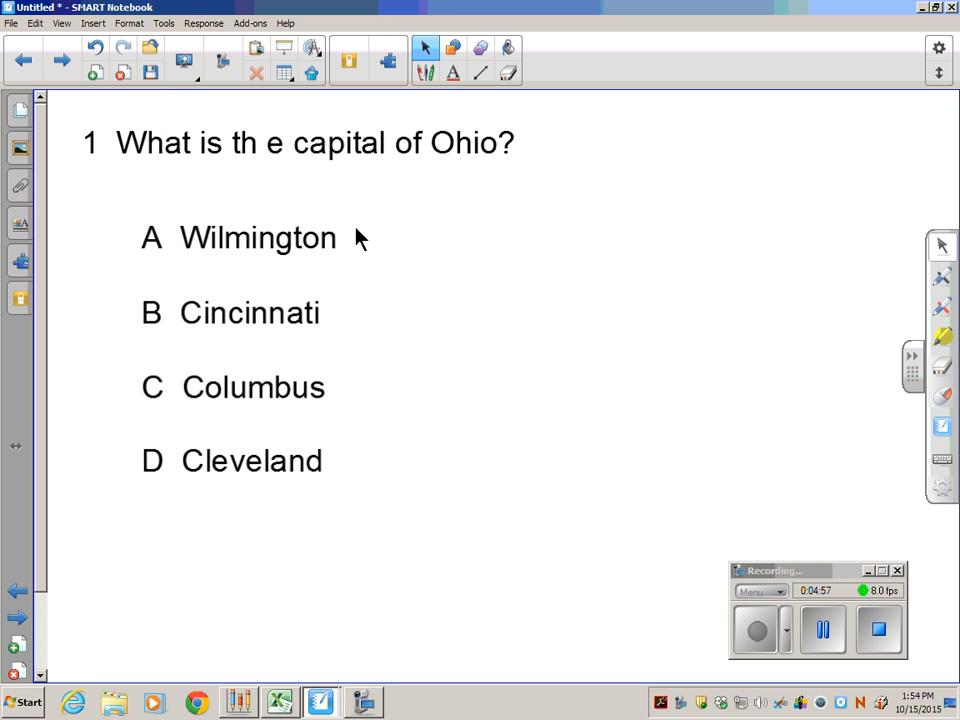
{"action": "left_click", "coordinate": [18, 300]}
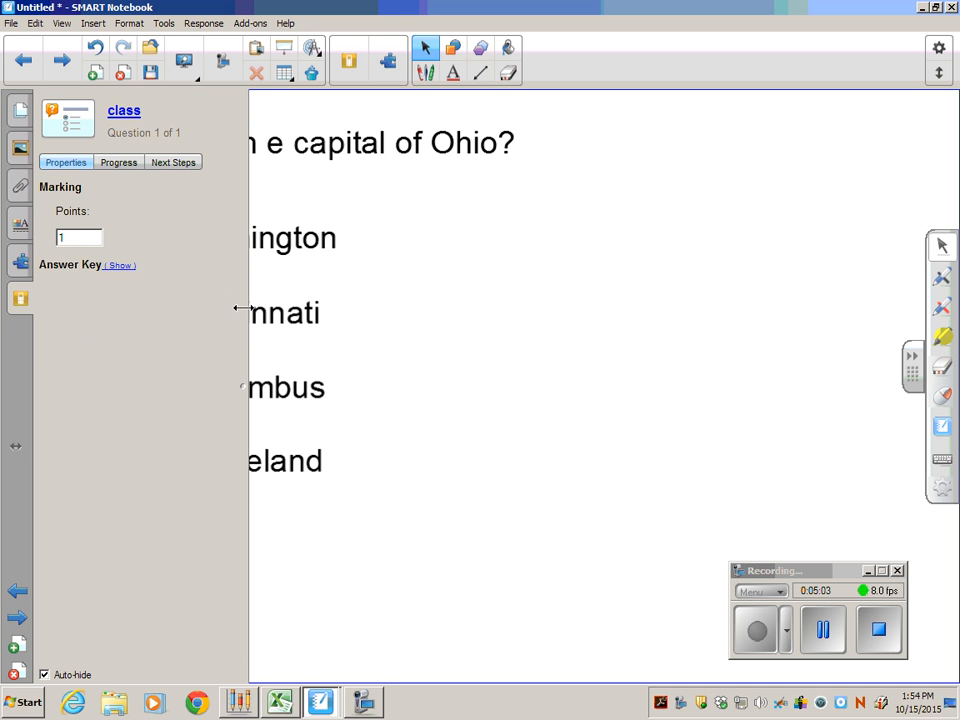
{"action": "left_click", "coordinate": [120, 266]}
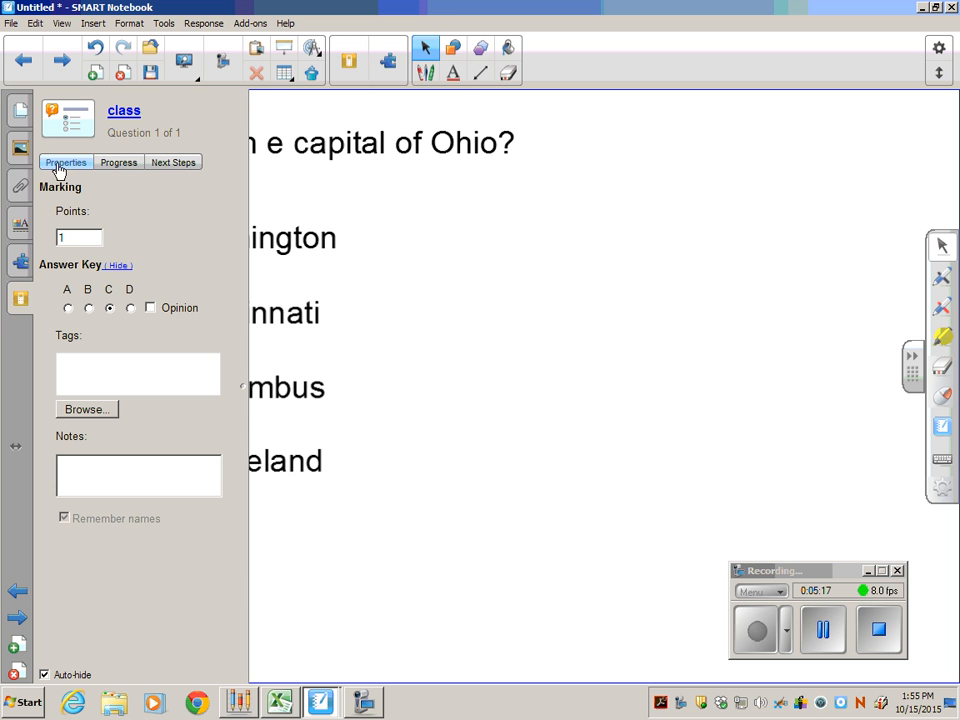
{"action": "left_click", "coordinate": [120, 165]}
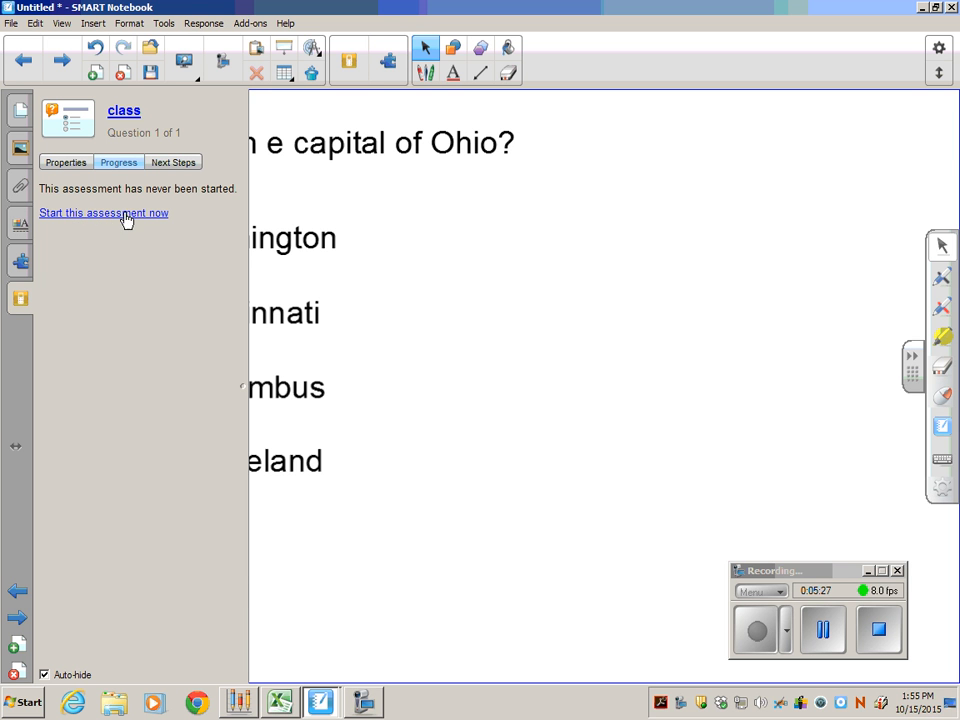
{"action": "left_click", "coordinate": [185, 174]}
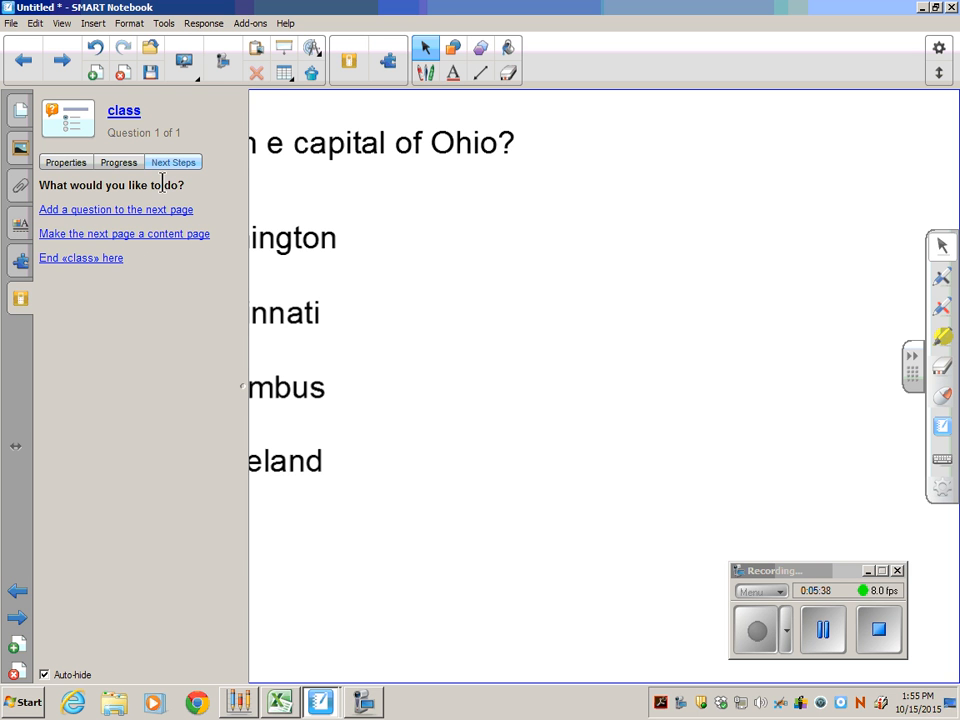
{"action": "left_click", "coordinate": [124, 166]}
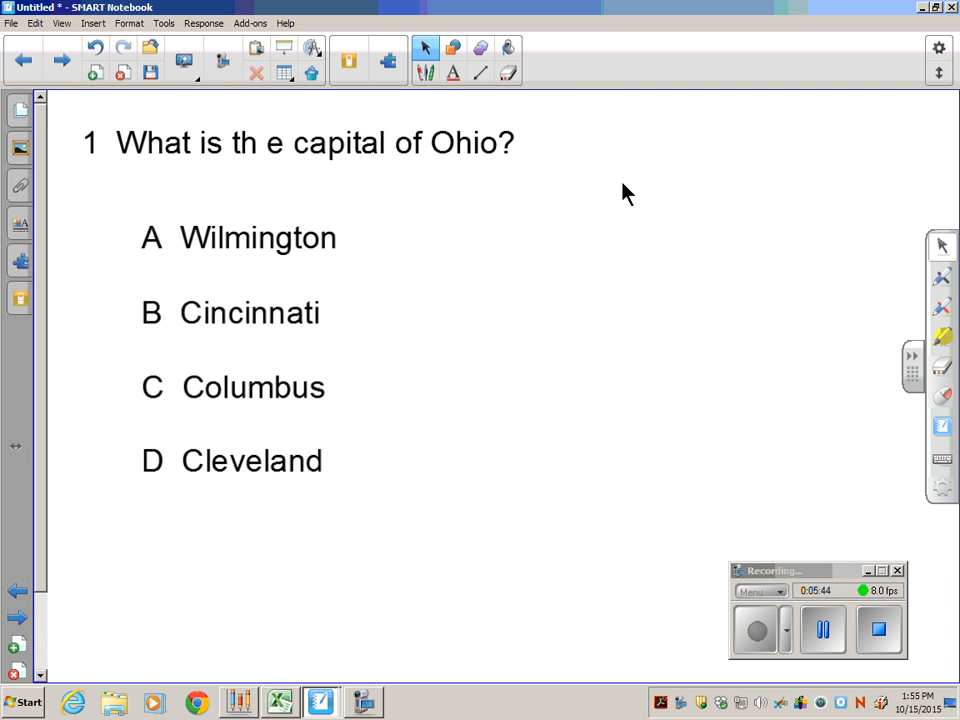
Remove the stray space in "th e" so the question reads "What is the capital of Ohio?".
{"action": "left_click", "coordinate": [20, 108]}
{"action": "double_click", "coordinate": [266, 148]}
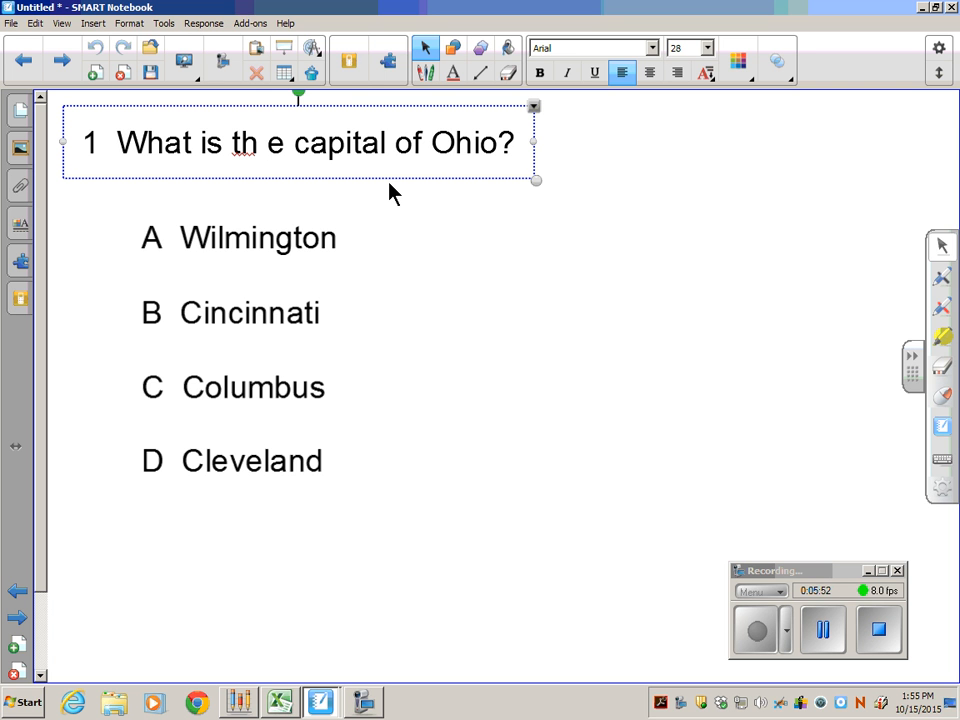
{"action": "key", "text": "BackSpace"}
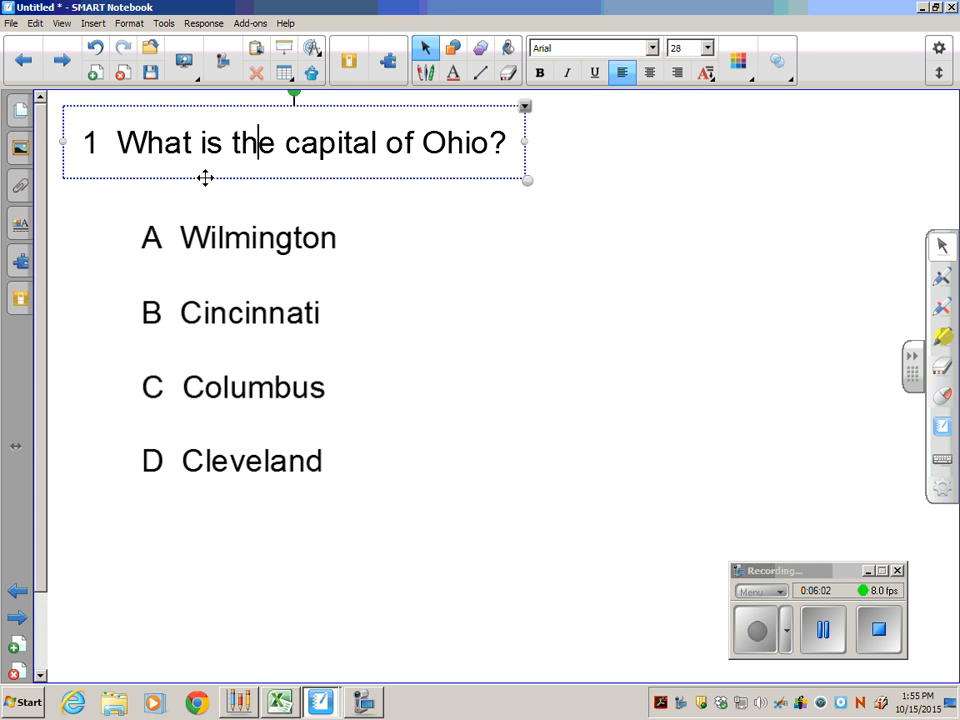
{"action": "left_click", "coordinate": [19, 110]}
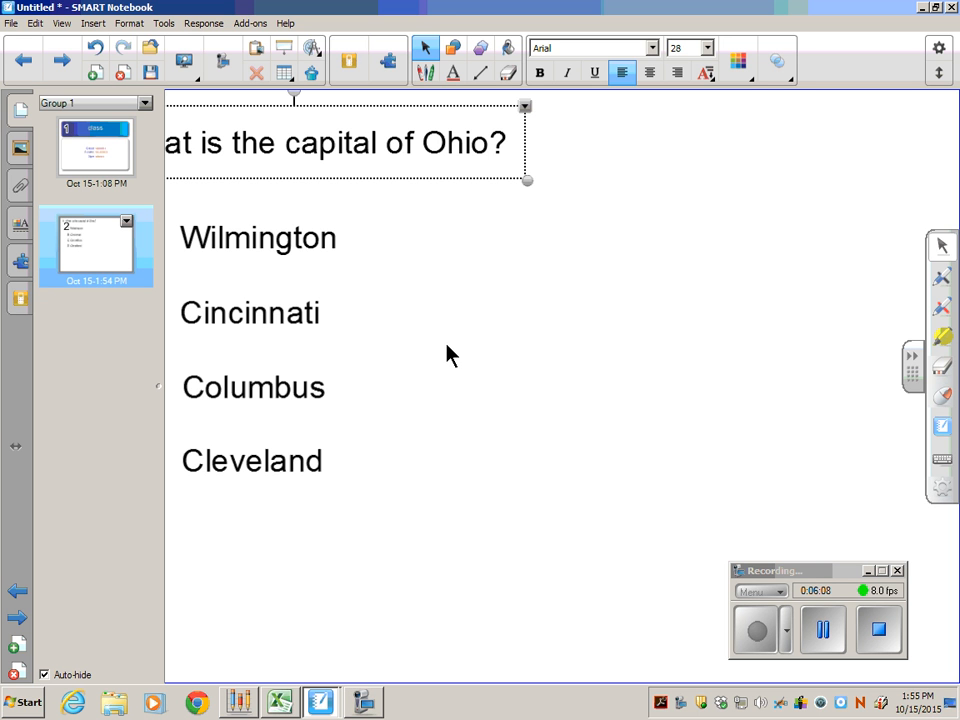
{"action": "left_click", "coordinate": [196, 25]}
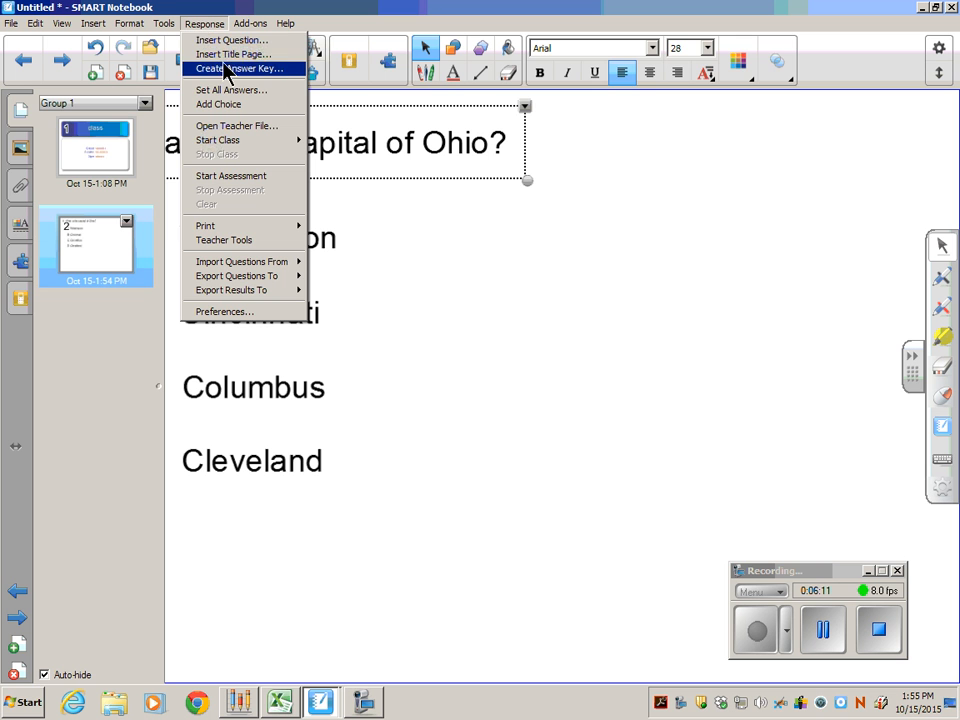
{"action": "left_click", "coordinate": [234, 42]}
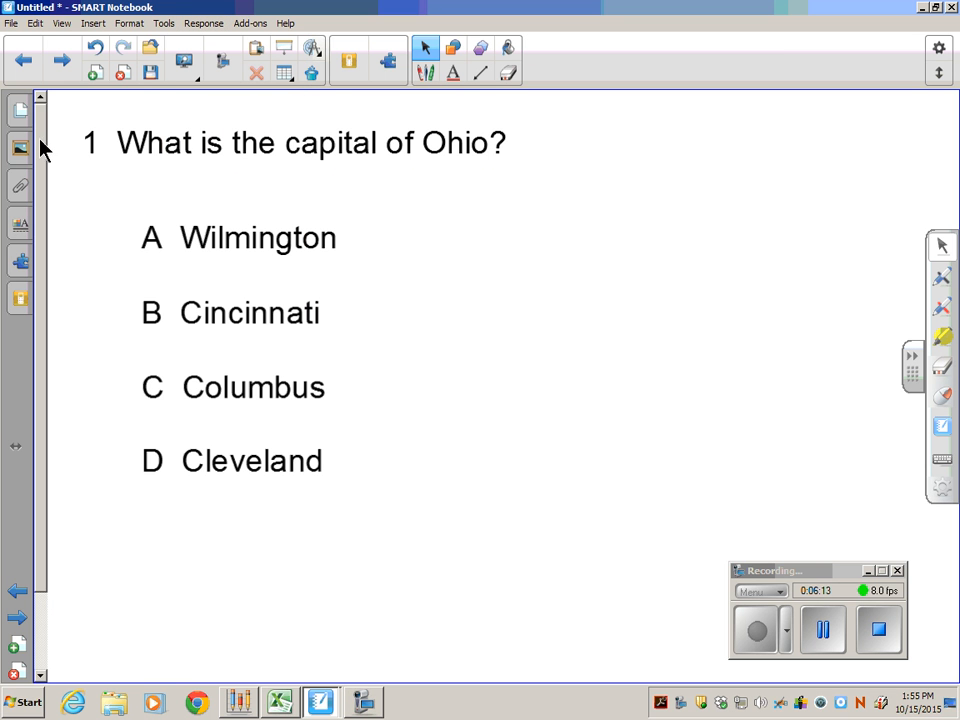
Clone the page with the Ohio capital question.
{"action": "left_click", "coordinate": [18, 112]}
{"action": "left_click", "coordinate": [126, 221]}
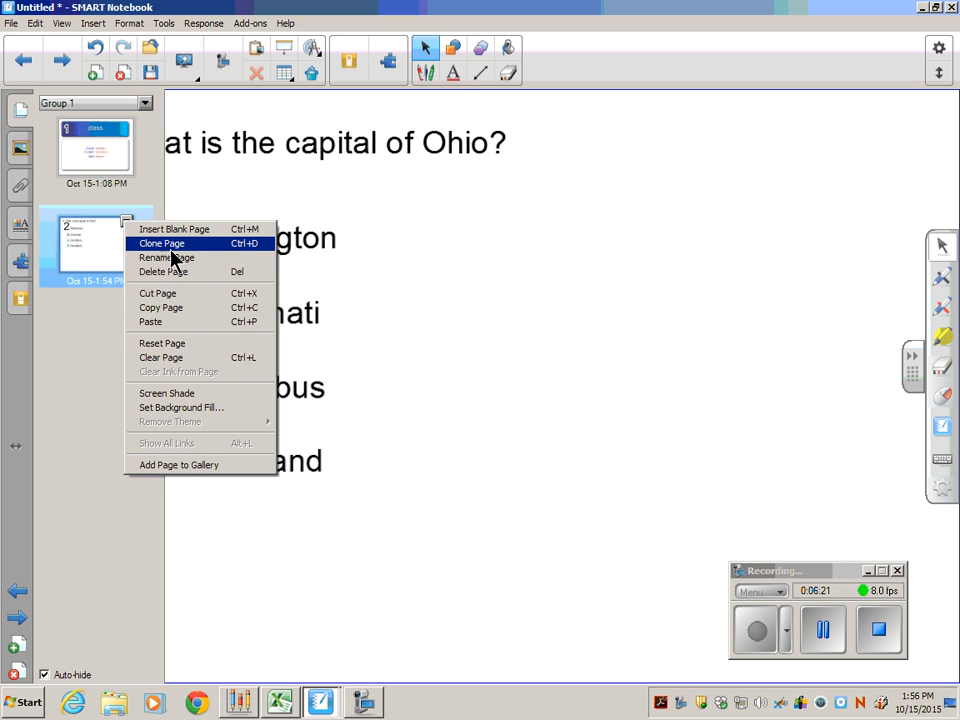
{"action": "left_click", "coordinate": [167, 247]}
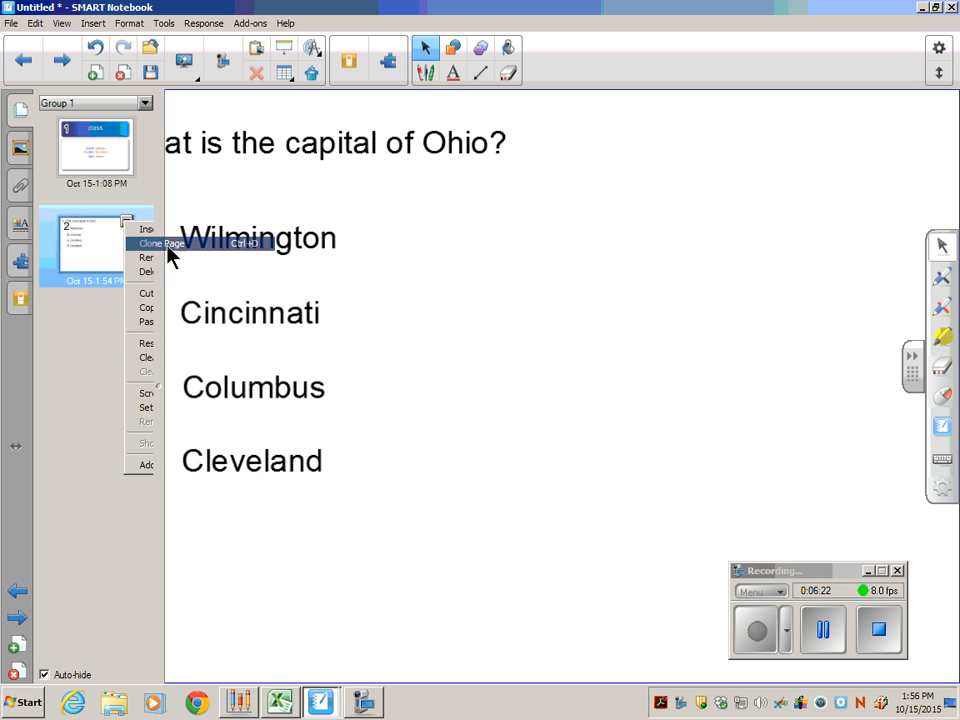
Compare the original question page with its clone and examine the clone's question text.
{"action": "left_click", "coordinate": [103, 251]}
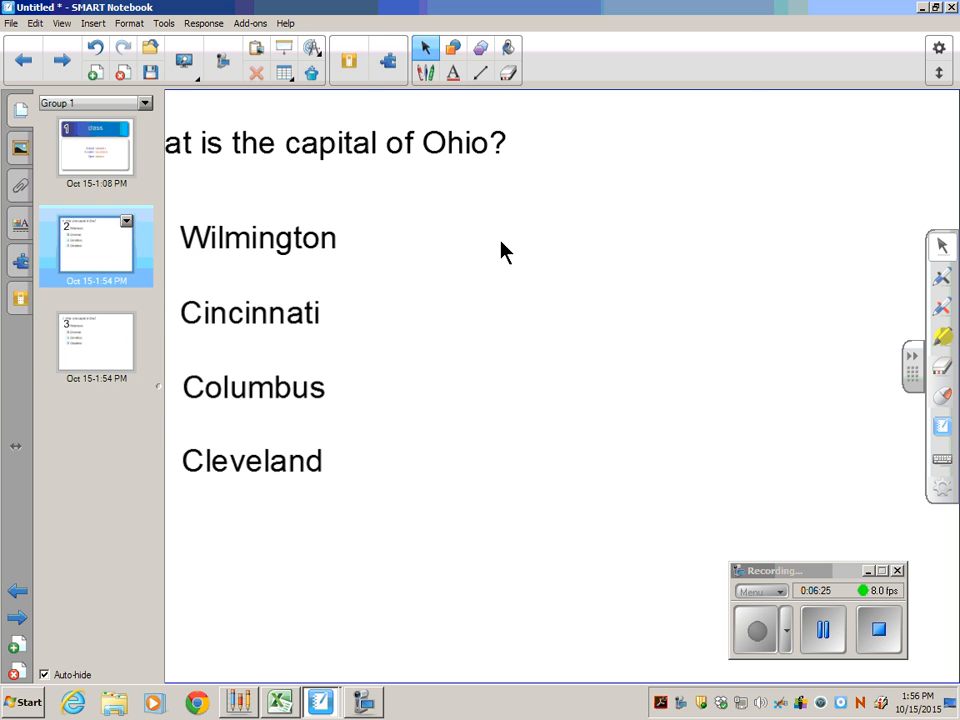
{"action": "left_click", "coordinate": [112, 350]}
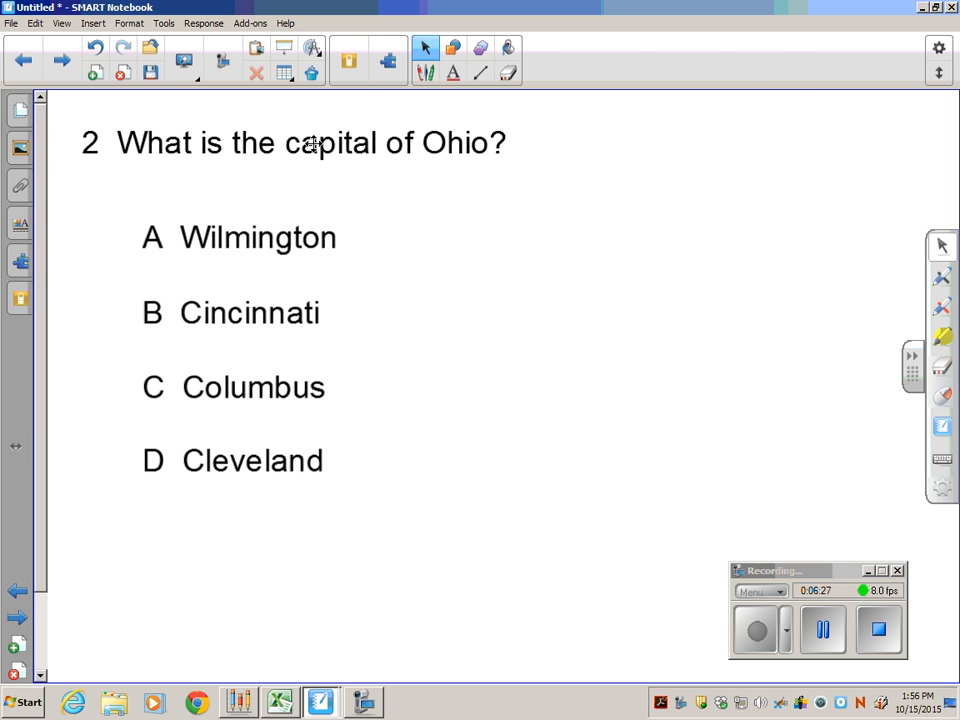
{"action": "left_click", "coordinate": [311, 140]}
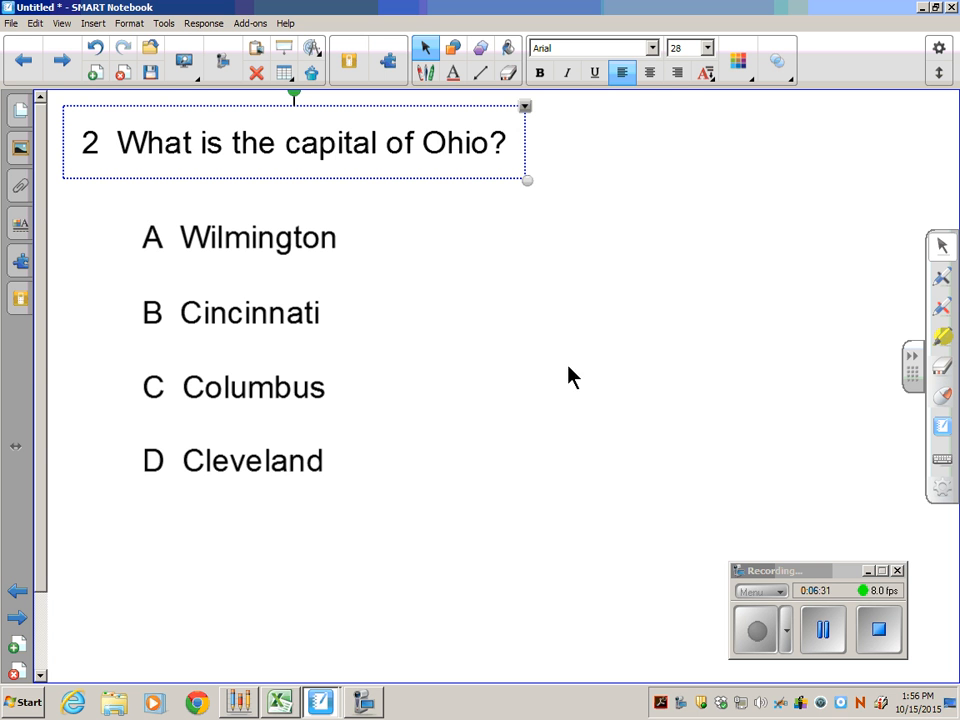
{"action": "left_click", "coordinate": [18, 104]}
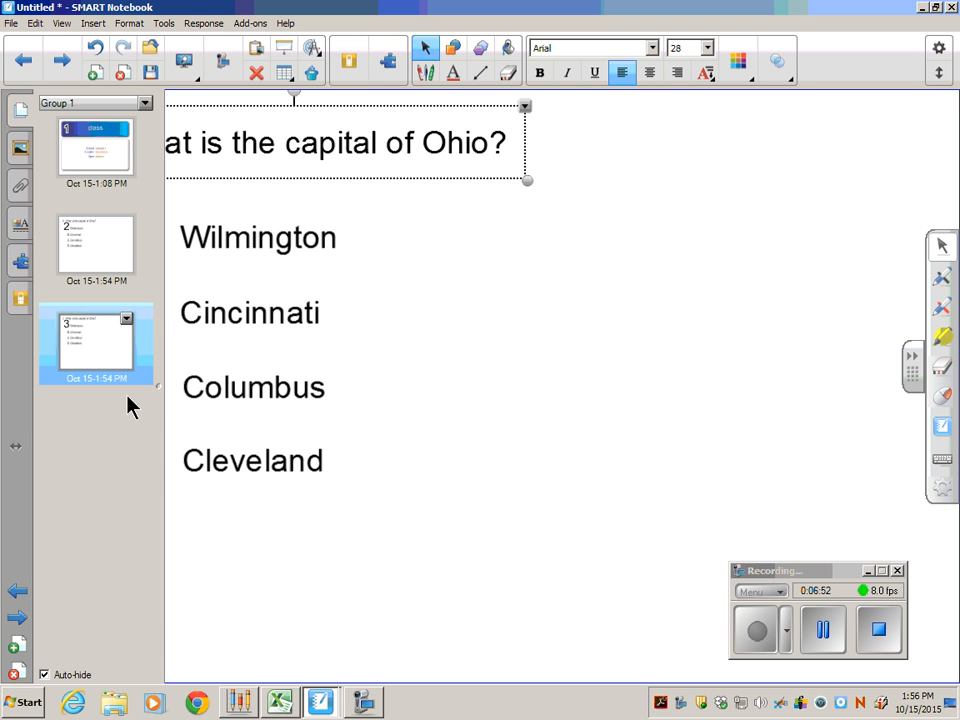
{"action": "left_click", "coordinate": [503, 377]}
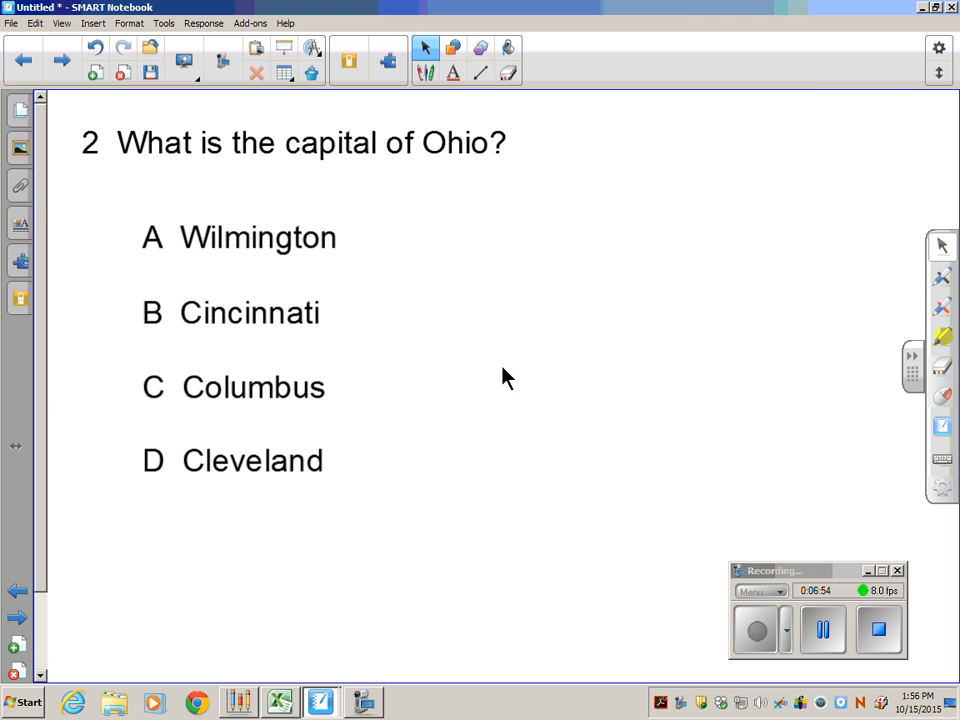
{"action": "left_click", "coordinate": [829, 632]}
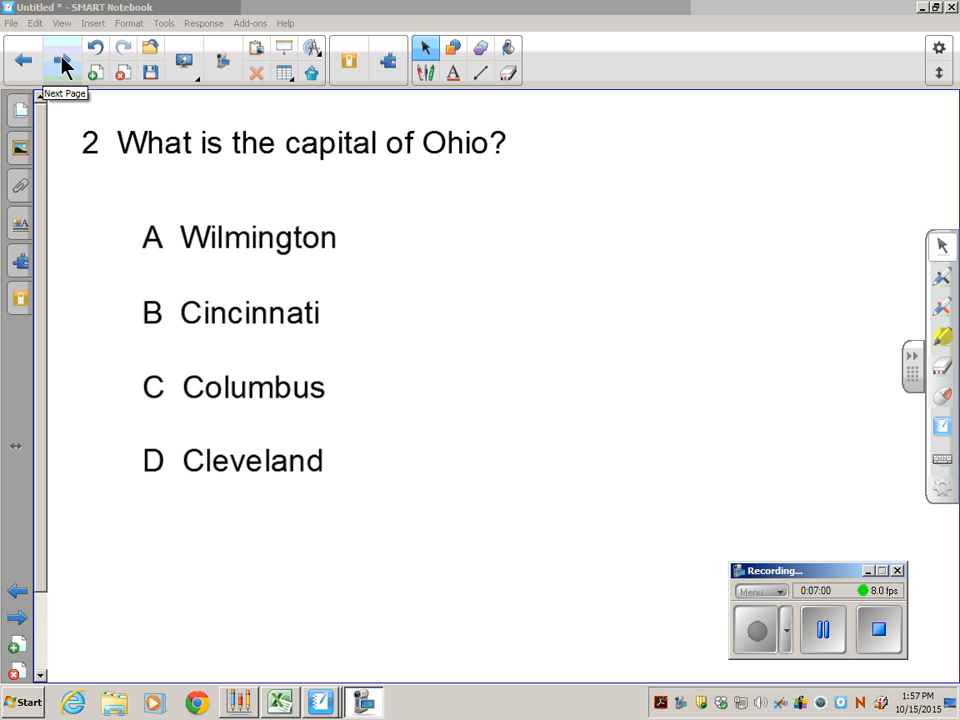
Start saving the file under a new name and browse to Dropbox > Glen este stuff > 1 school year start up > pd stuff fall 2015.
{"action": "left_click", "coordinate": [24, 109]}
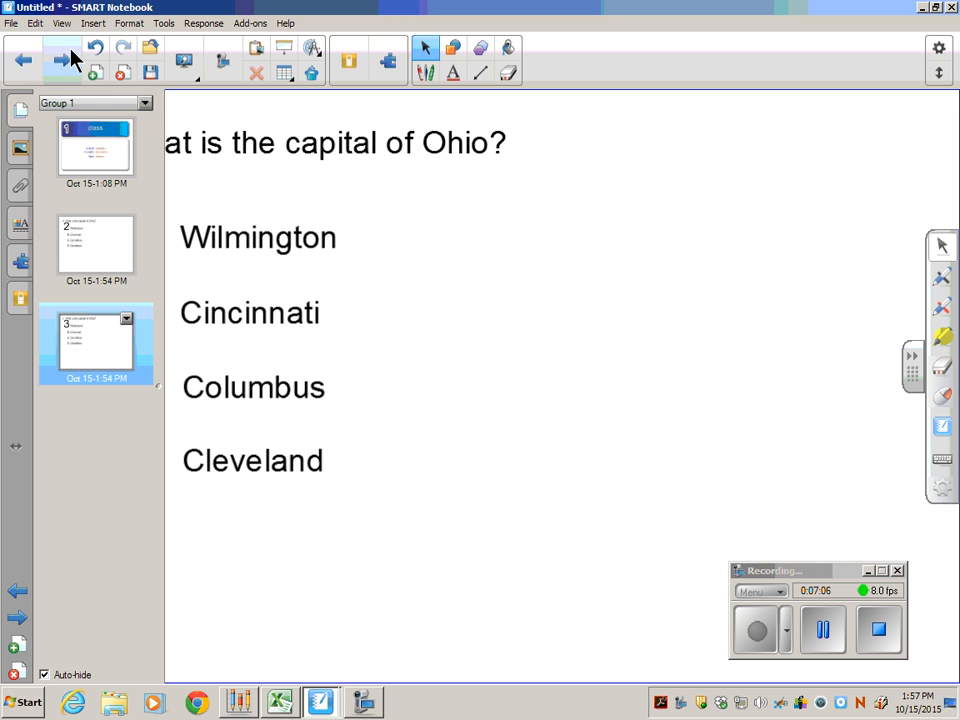
{"action": "left_click", "coordinate": [11, 24]}
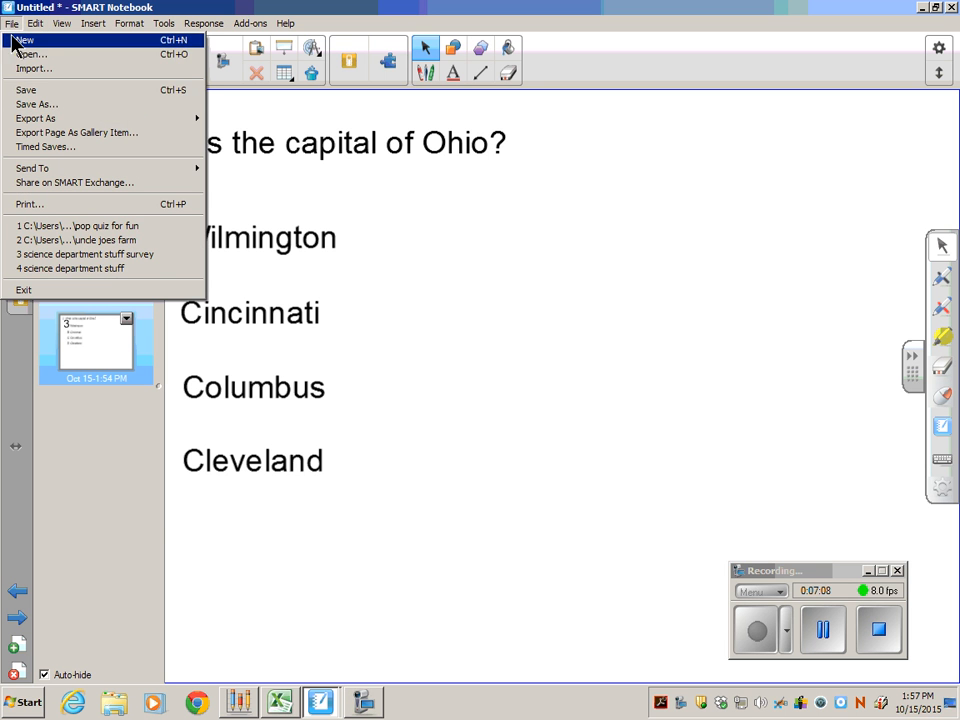
{"action": "left_click", "coordinate": [47, 104]}
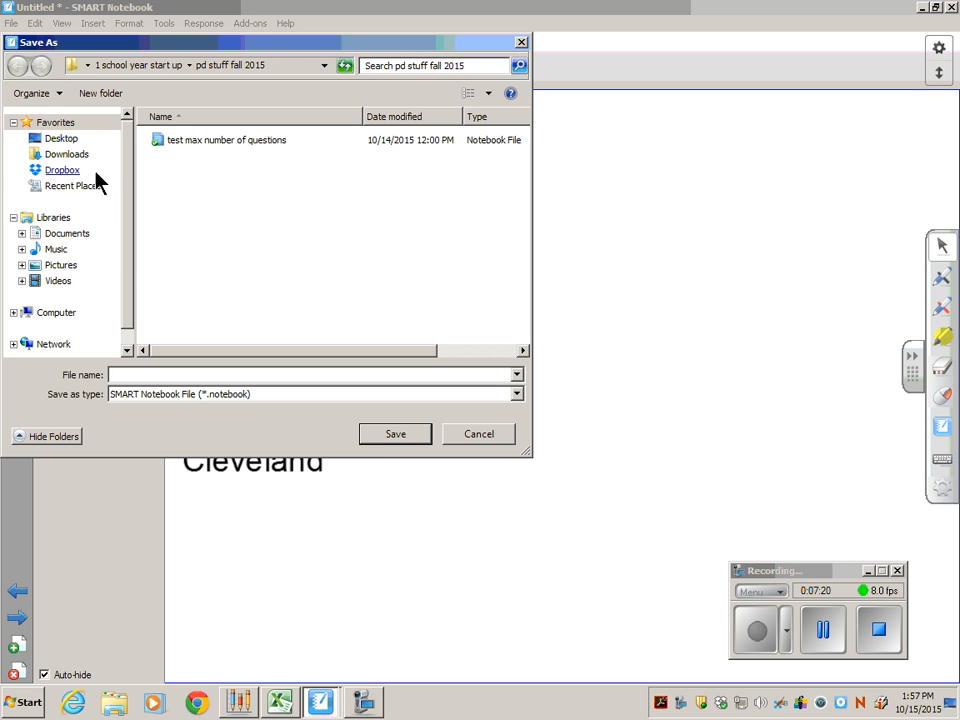
{"action": "left_click", "coordinate": [62, 172]}
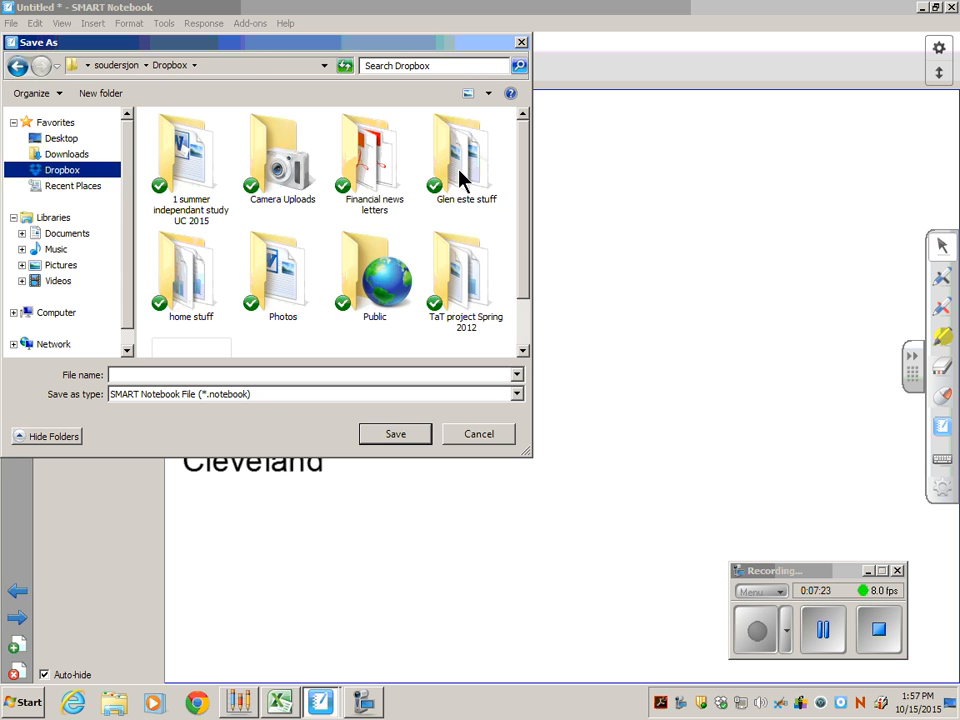
{"action": "double_click", "coordinate": [463, 178]}
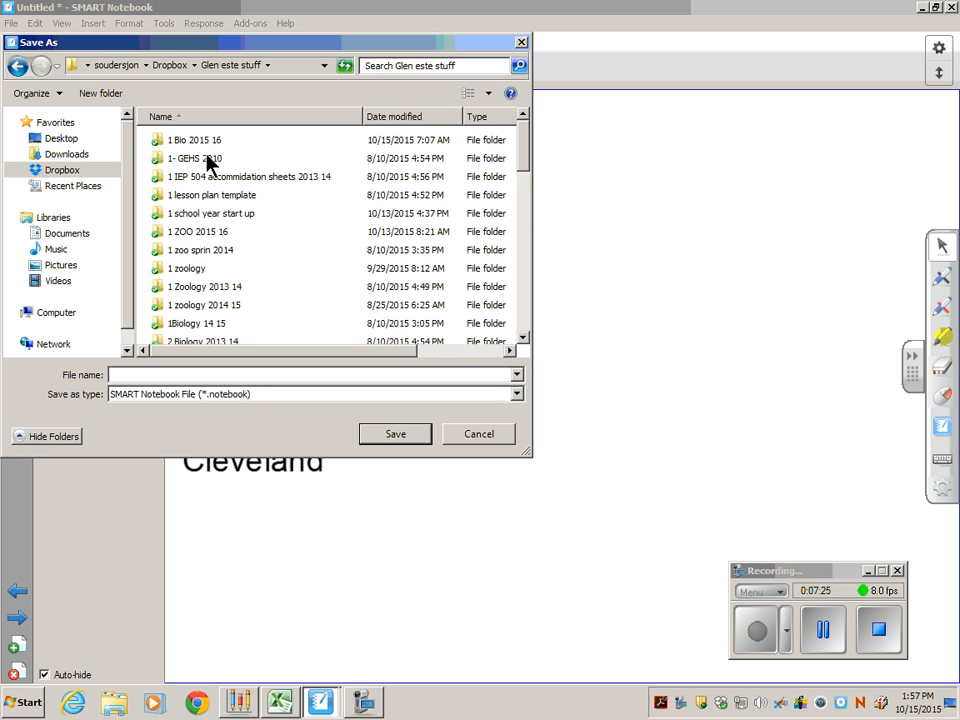
{"action": "left_click", "coordinate": [231, 212]}
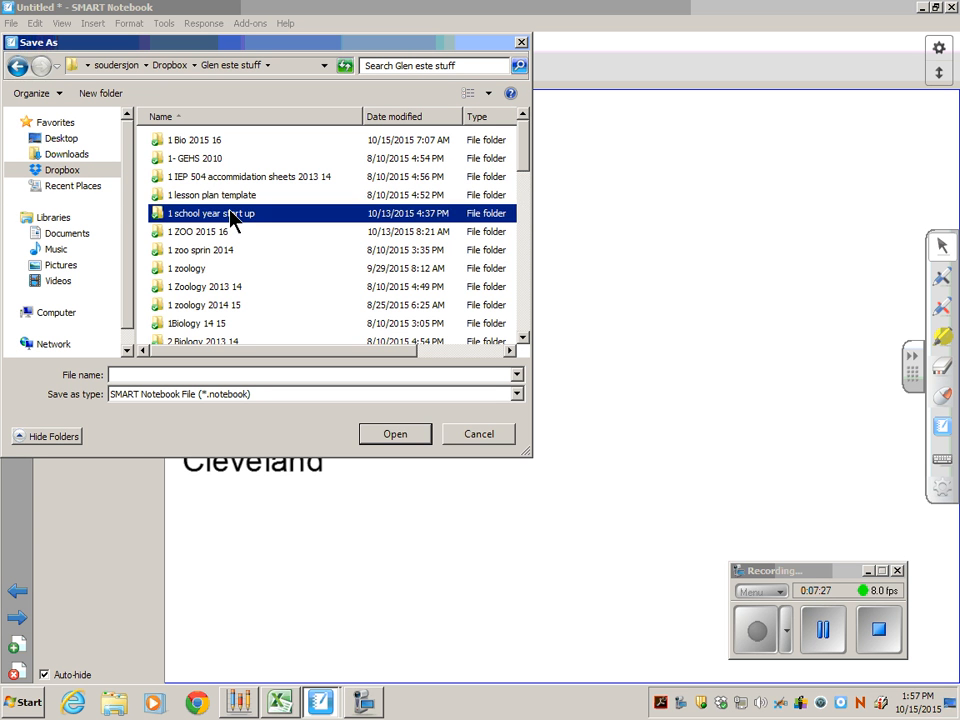
{"action": "double_click", "coordinate": [231, 213]}
{"action": "double_click", "coordinate": [201, 140]}
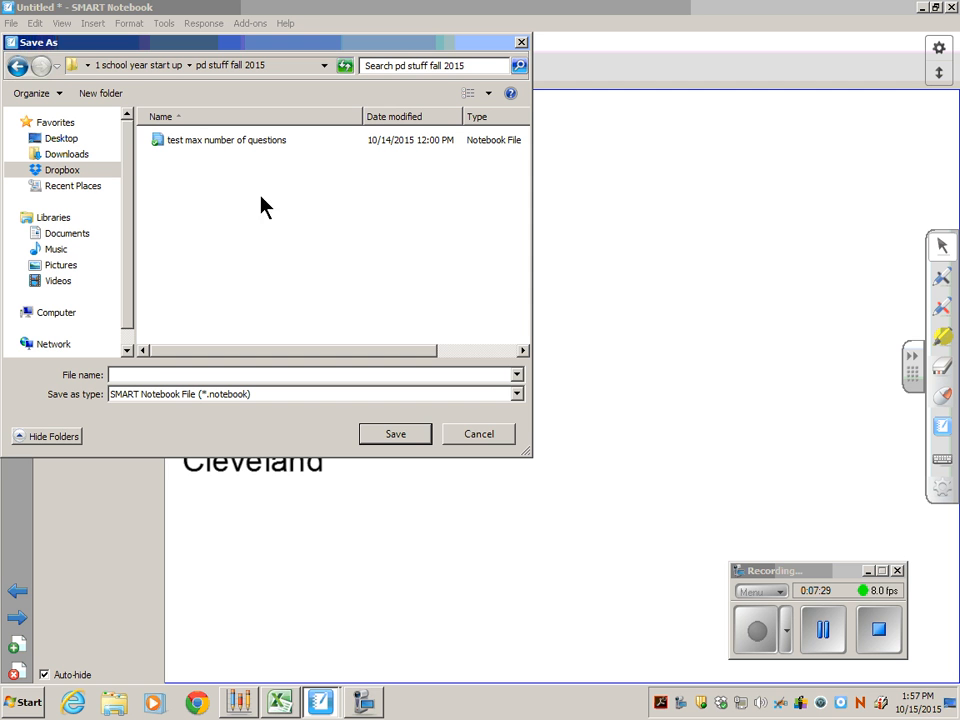
Name the file "How to create an assessment", save it as a SMART Notebook file and return to the question page.
{"action": "left_click", "coordinate": [140, 376]}
{"action": "type", "text": "How to create an assessme"}
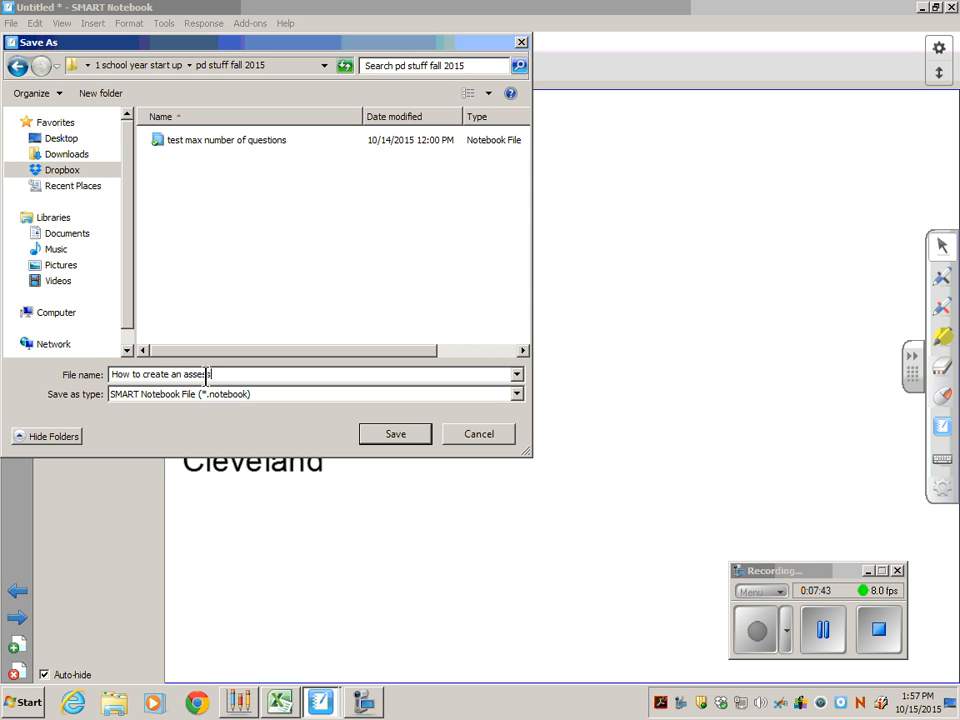
{"action": "type", "text": "nt"}
{"action": "left_click", "coordinate": [373, 438]}
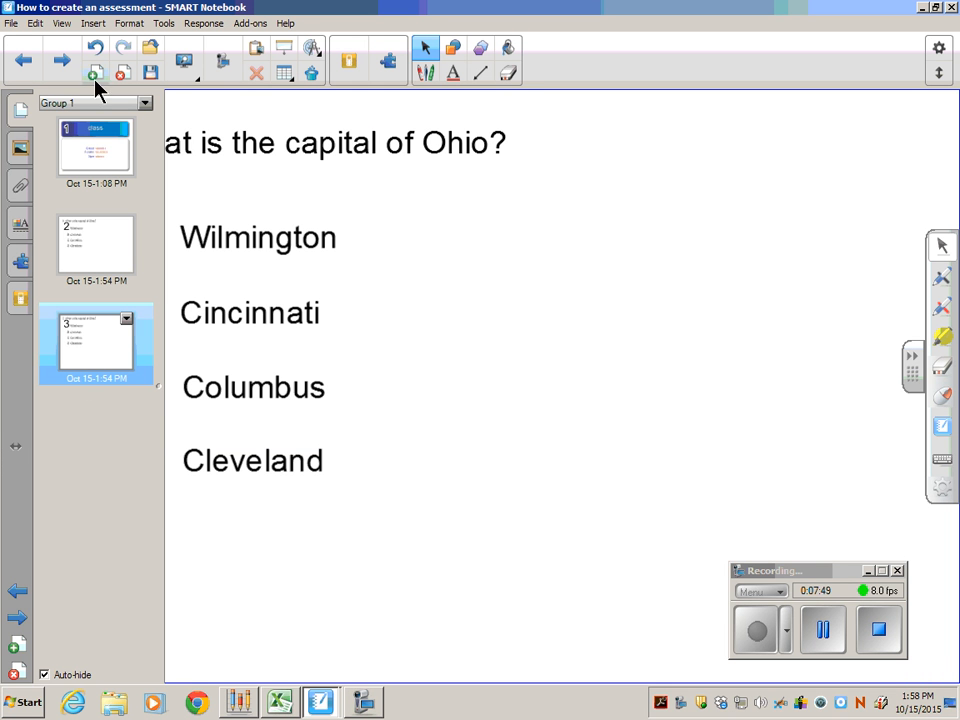
{"action": "left_click", "coordinate": [422, 295]}
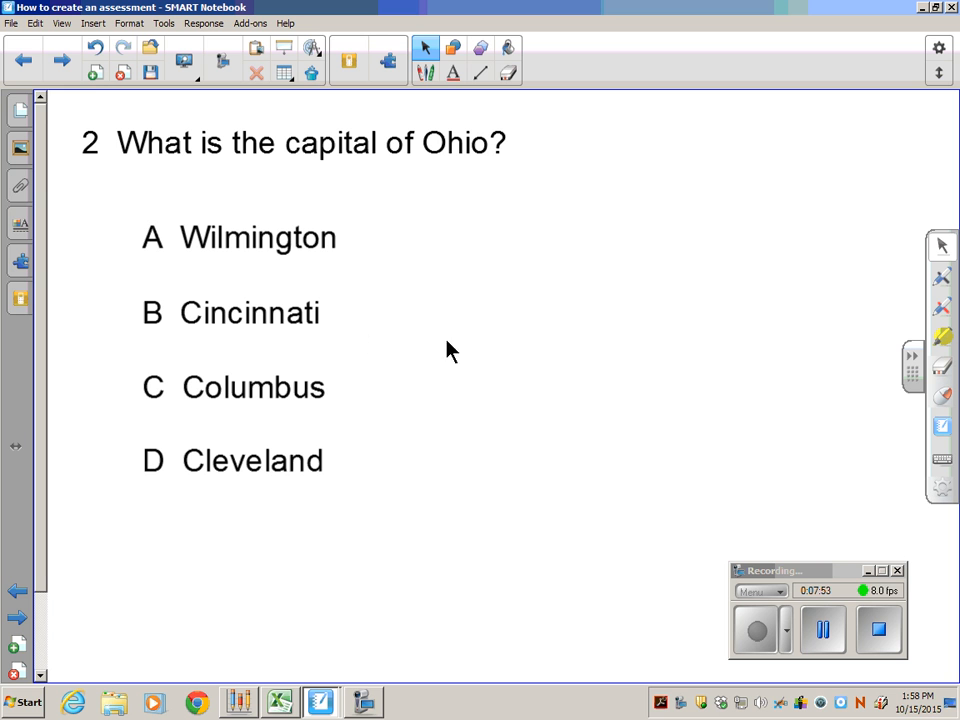
Save a copy of the quiz in the same folder under the file name "How to create an assessment bell 2".
{"action": "left_click", "coordinate": [8, 23]}
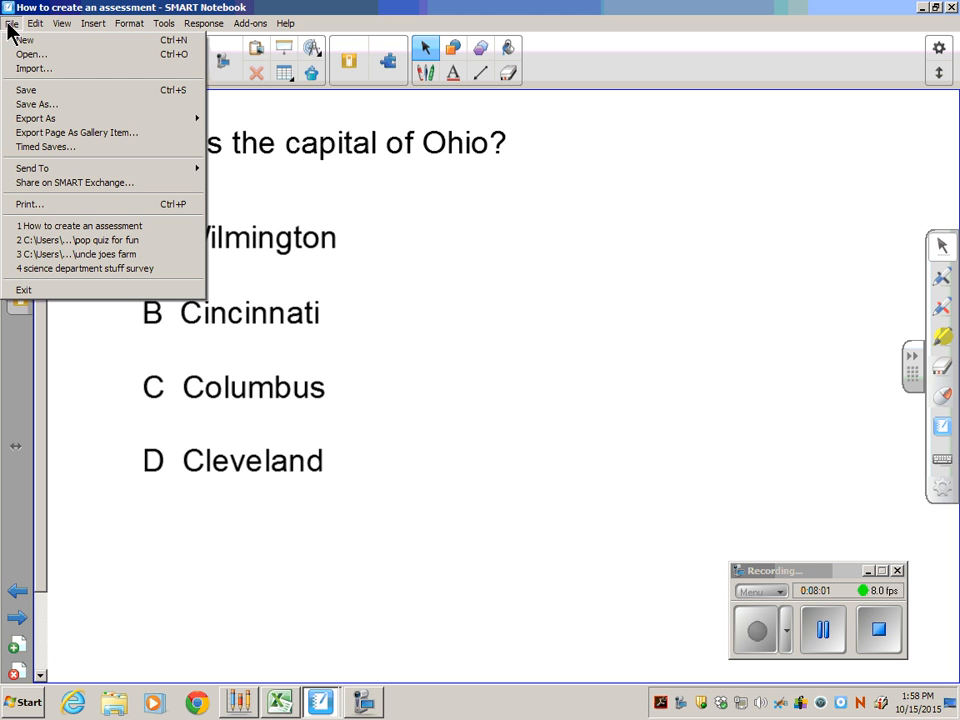
{"action": "left_click", "coordinate": [50, 106]}
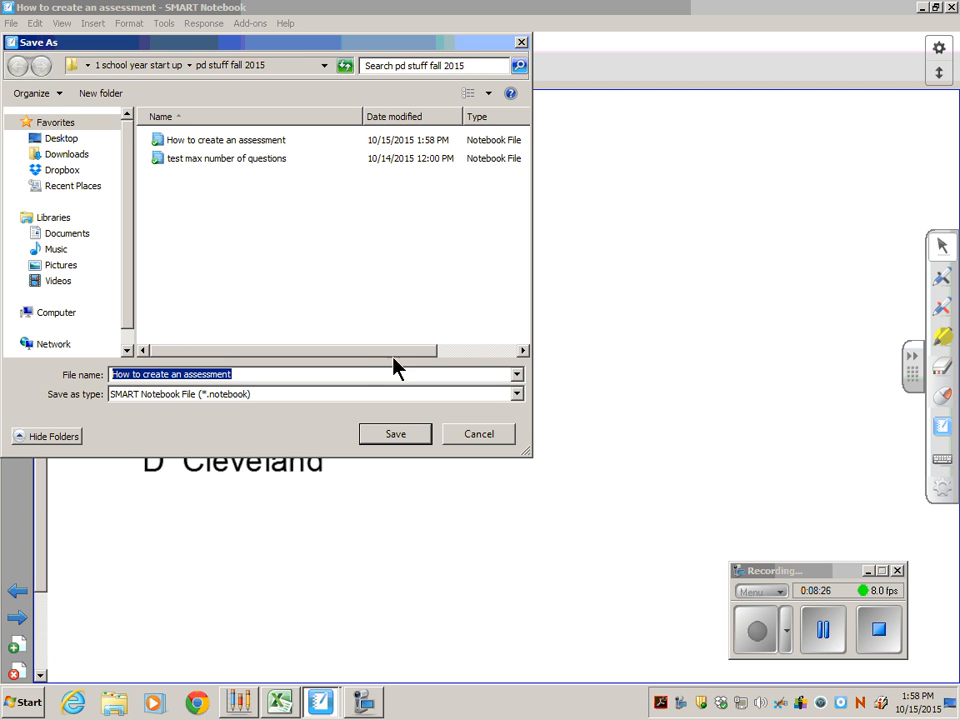
{"action": "left_click", "coordinate": [236, 376]}
{"action": "type", "text": "fall"}
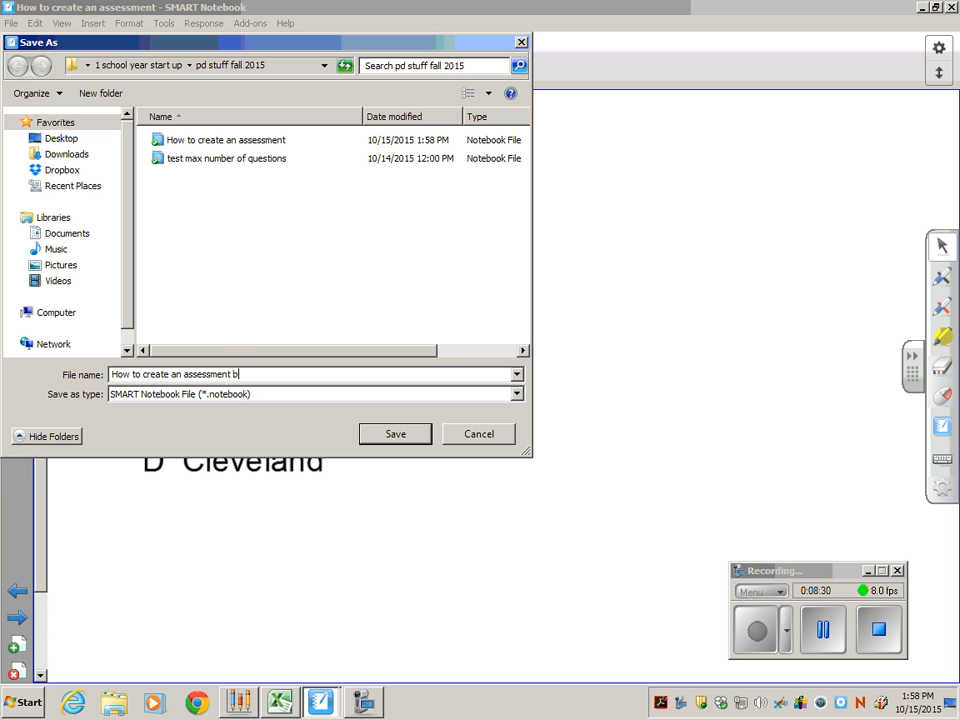
{"action": "type", "text": " 2"}
{"action": "left_click", "coordinate": [399, 435]}
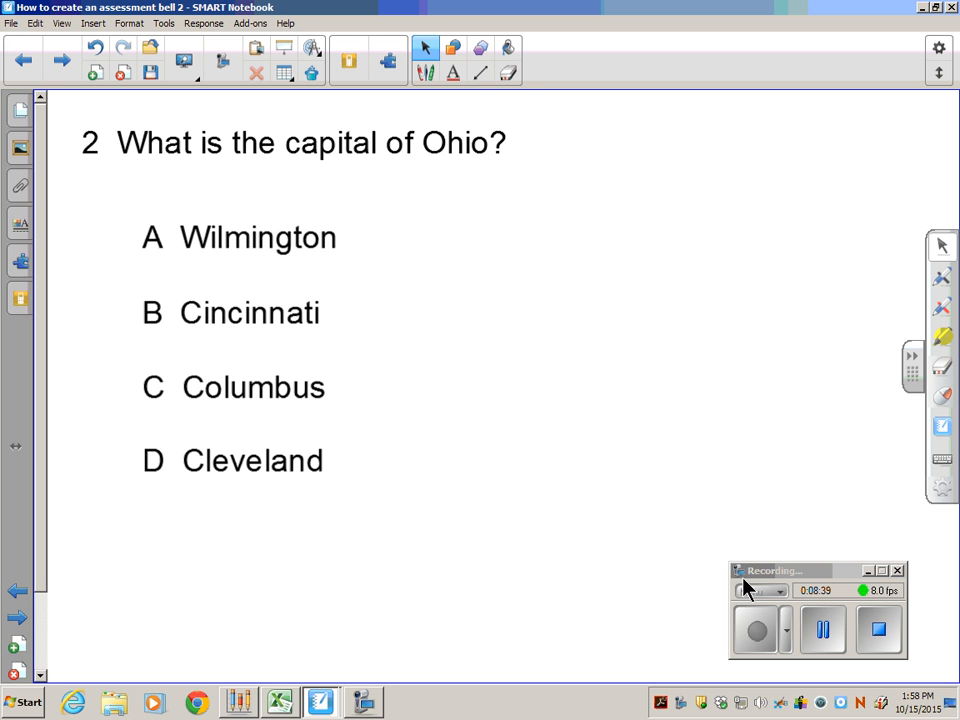
{"action": "left_click", "coordinate": [880, 640]}
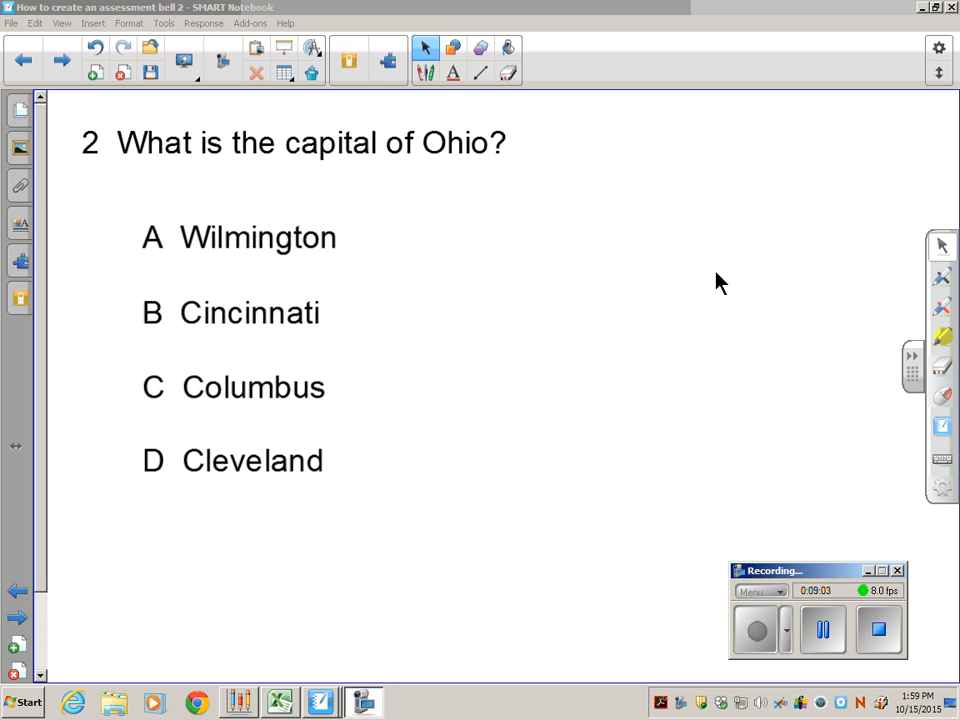
{"action": "left_click", "coordinate": [10, 23]}
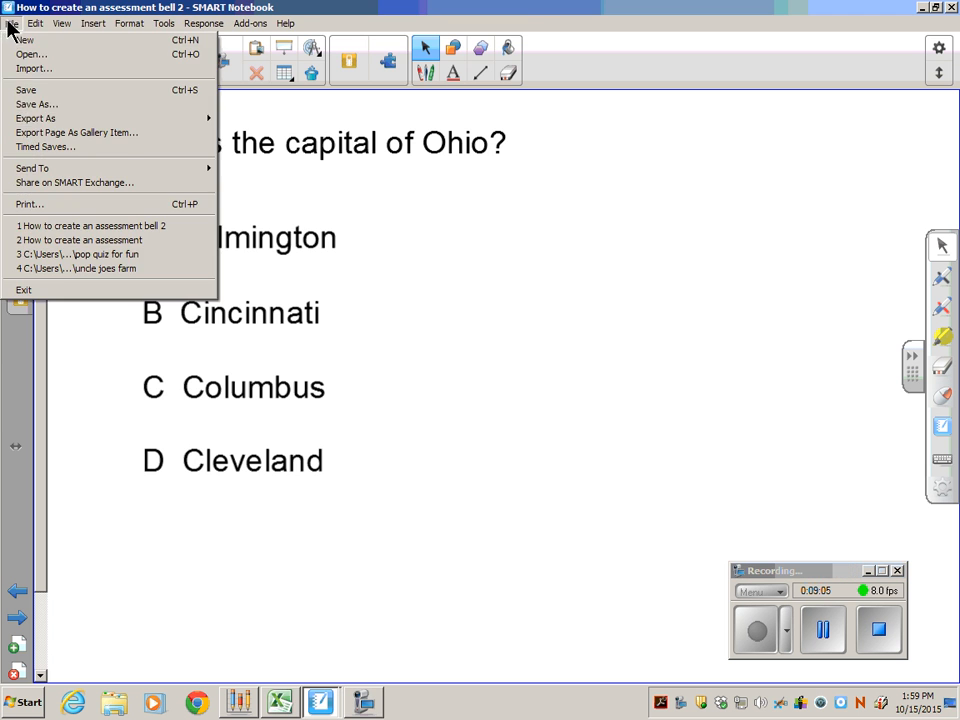
{"action": "left_click", "coordinate": [34, 104]}
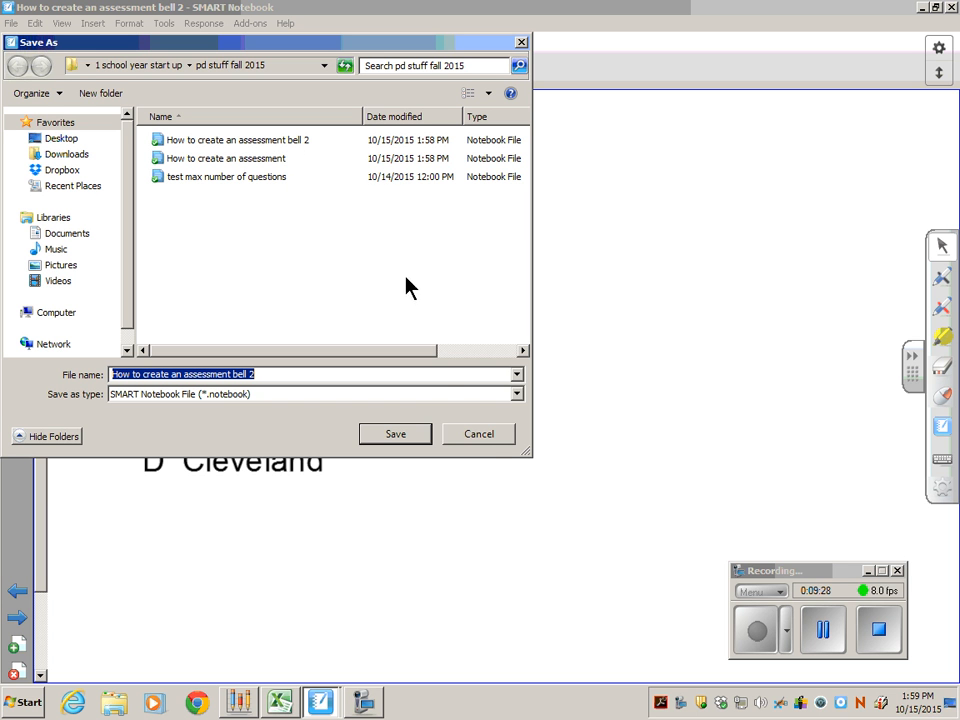
{"action": "left_click", "coordinate": [481, 437]}
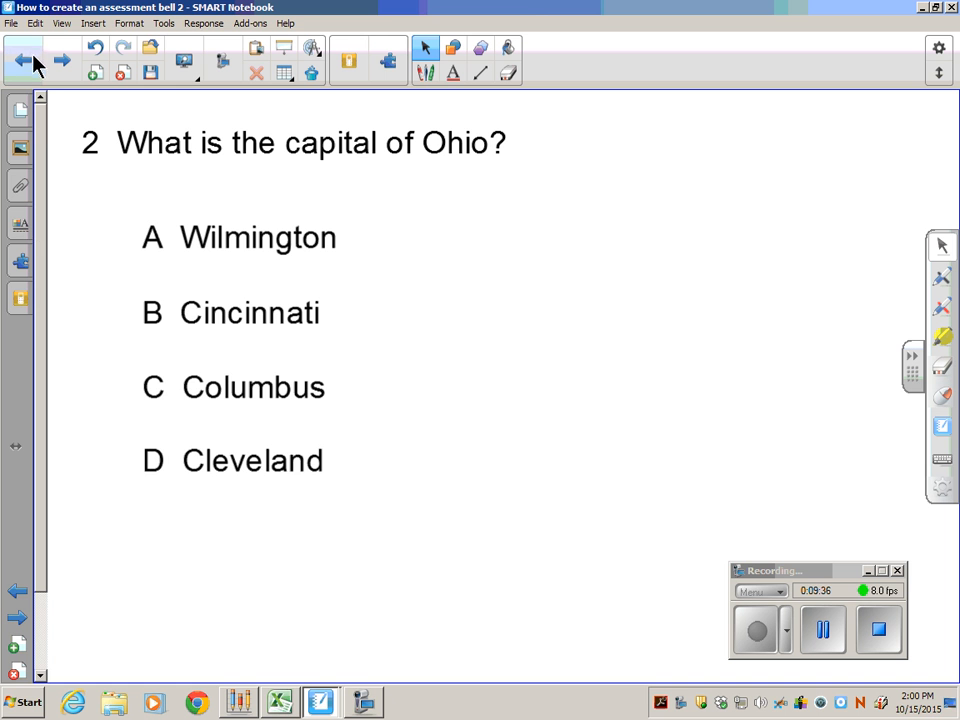
Look through the installed programs for the SMART Technologies folder and view the tools it contains.
{"action": "left_click", "coordinate": [22, 702]}
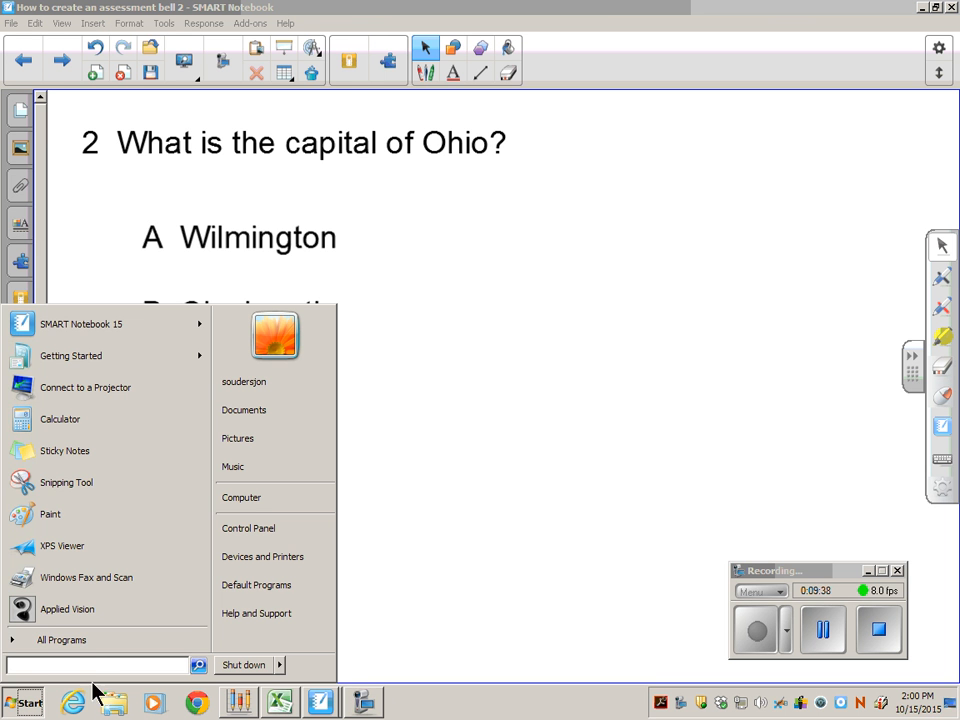
{"action": "left_click", "coordinate": [84, 642]}
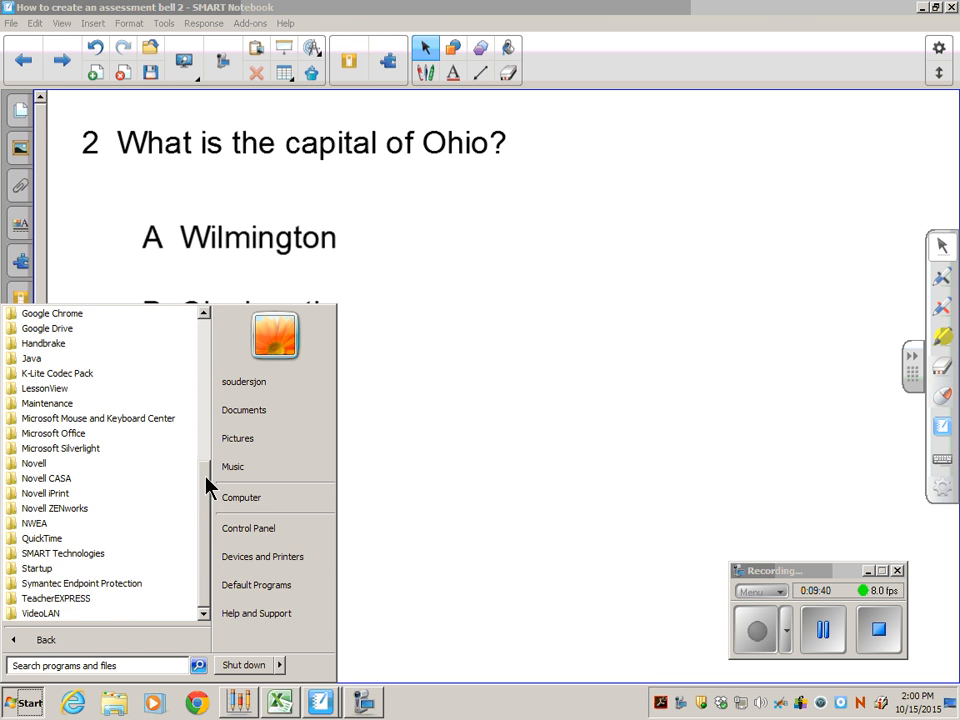
{"action": "left_click", "coordinate": [72, 553]}
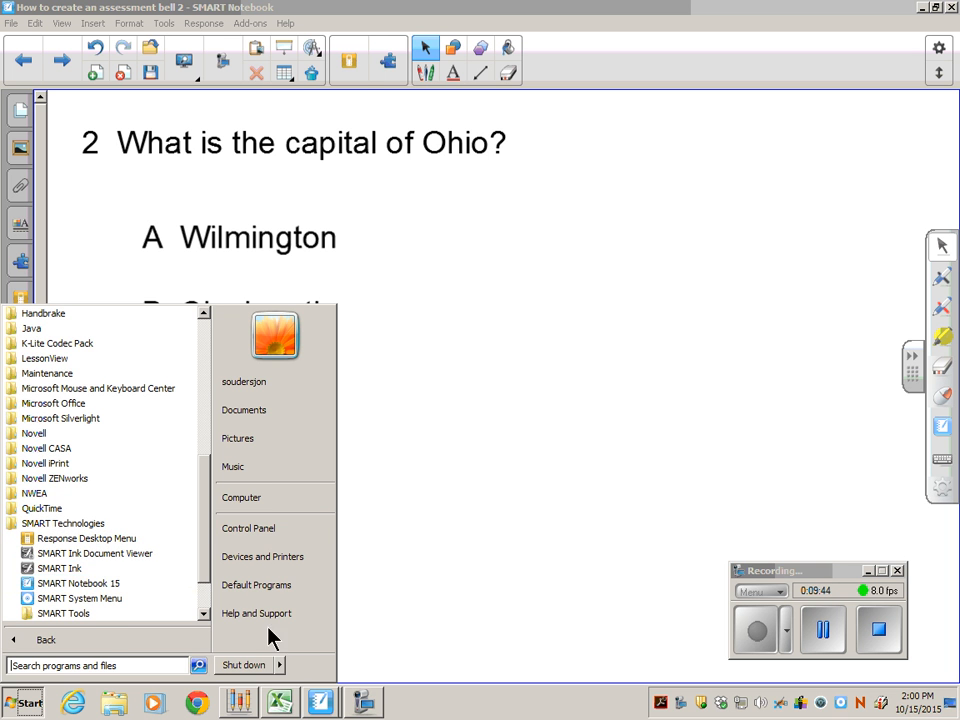
{"action": "left_click", "coordinate": [400, 630]}
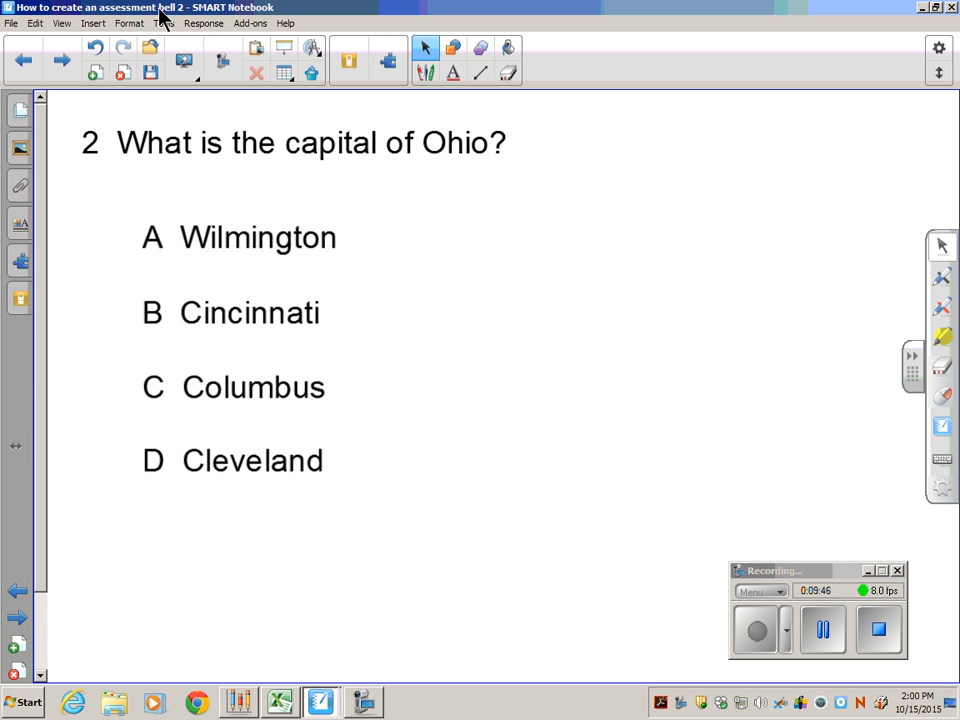
Review the available Response commands and the page thumbnails of the quiz, then return to the question page.
{"action": "left_click", "coordinate": [206, 23]}
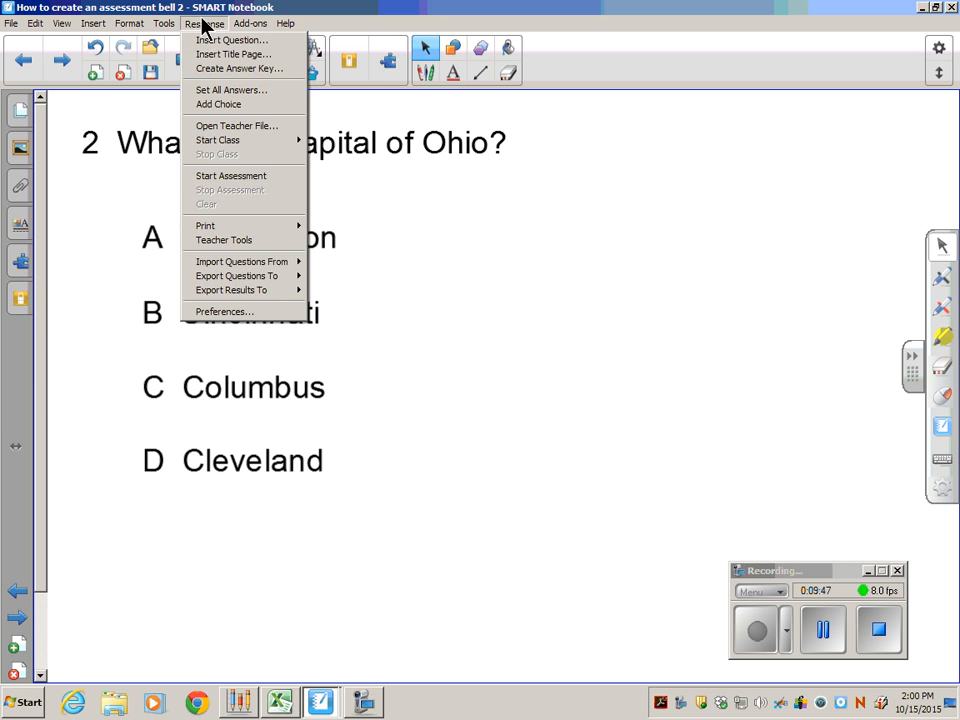
{"action": "left_click", "coordinate": [18, 100]}
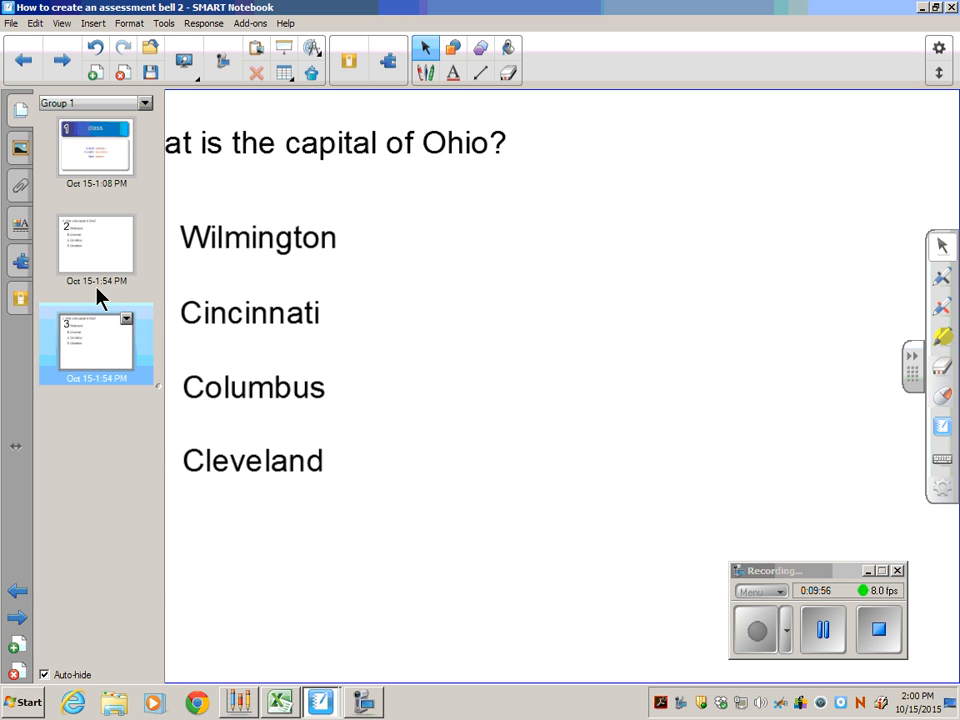
{"action": "left_click", "coordinate": [463, 295]}
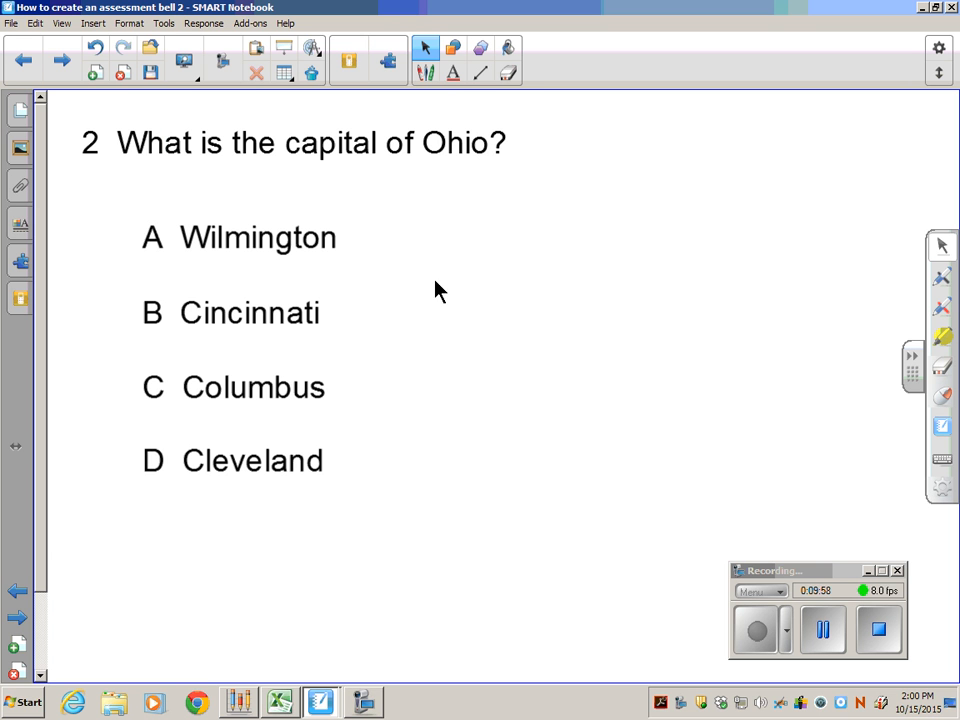